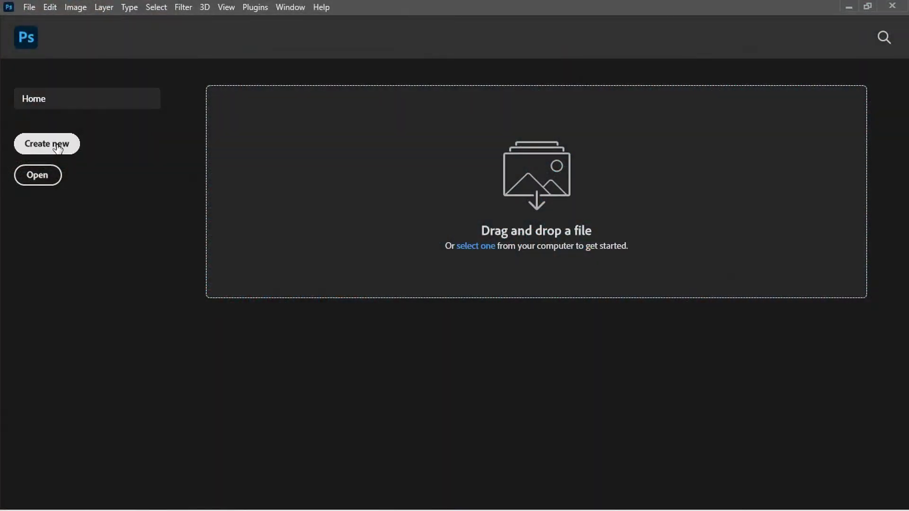
- Create a 1920×1080, 300 ppi document named 'Tiger And Butterfly Manipulation'
click(57, 149)
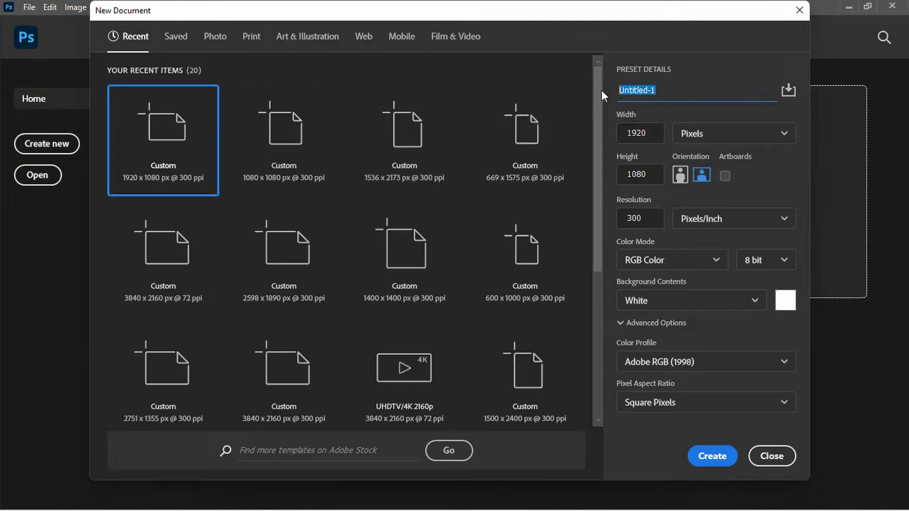
text(Tiger And Butterfly Manipulation)
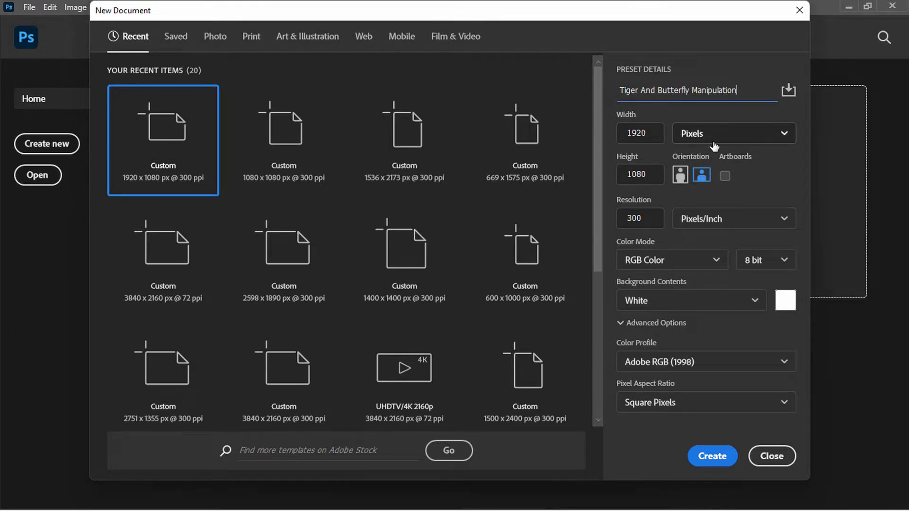
drag(647, 174, 637, 174)
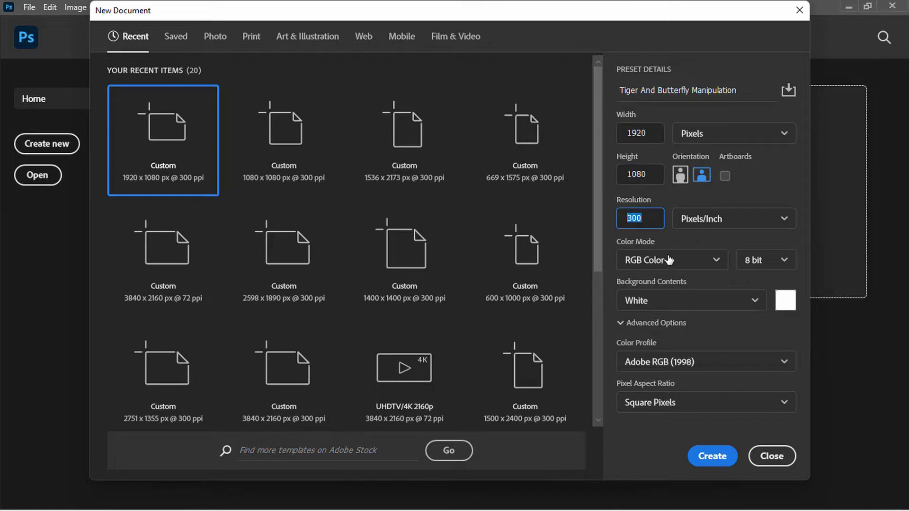
click(709, 457)
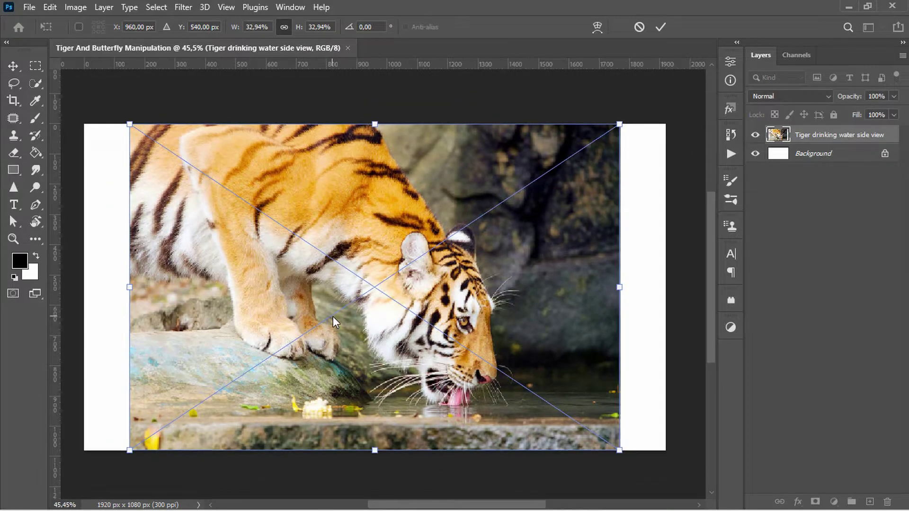
- Place the tiger photo on the canvas's left side and auto-select the tiger with Object Selection
drag(334, 316, 177, 312)
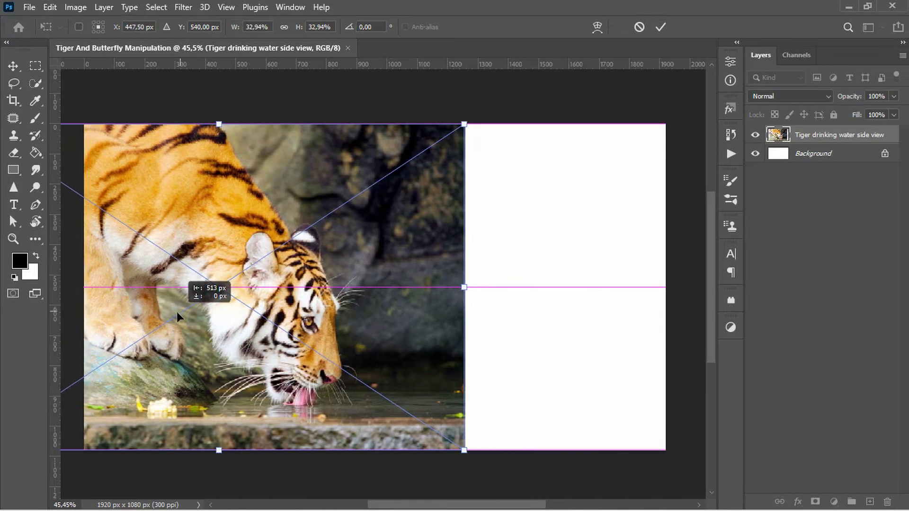
click(661, 27)
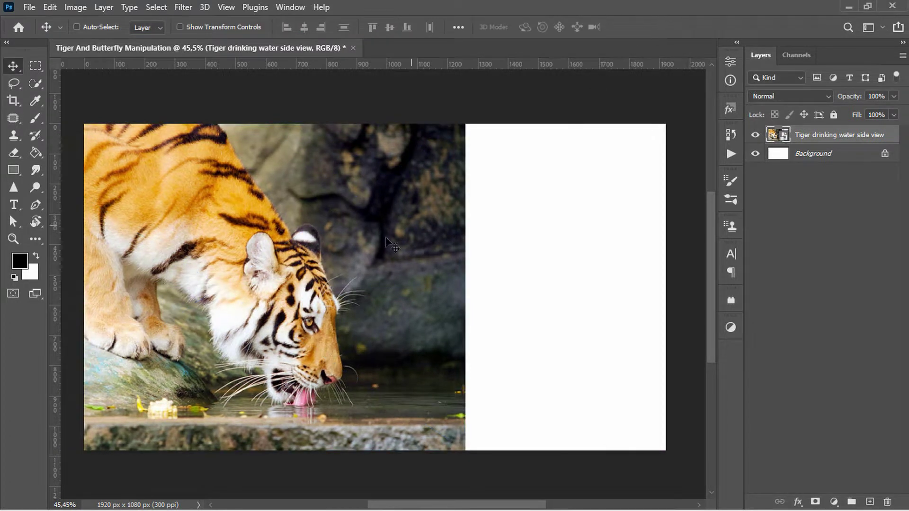
click(35, 88)
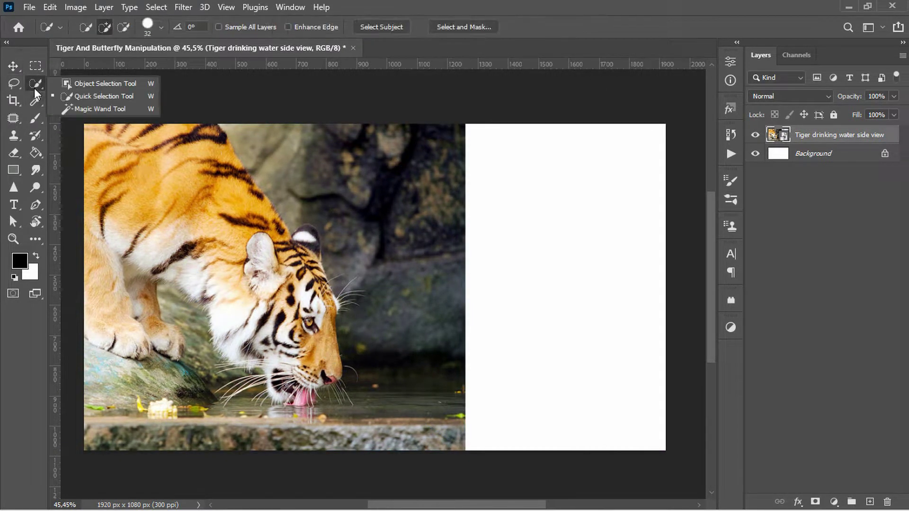
key(shift+w)
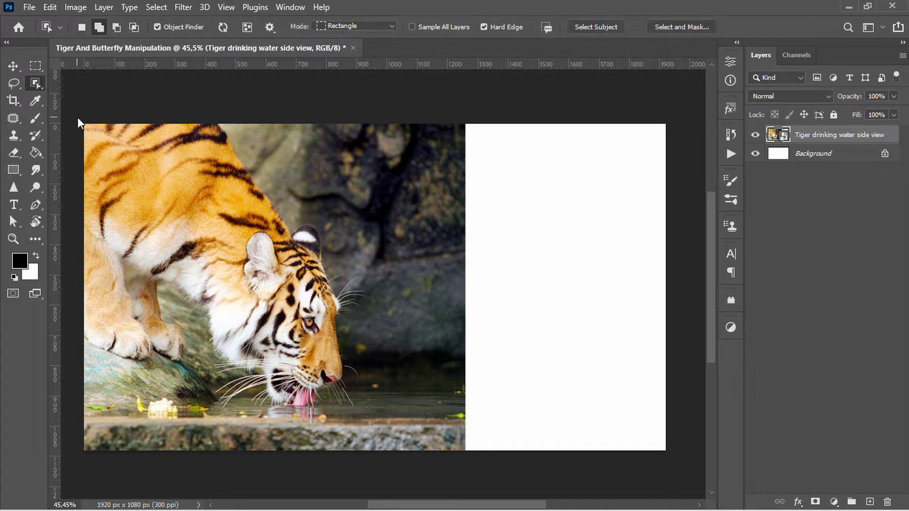
mouse_move(78, 117)
mouse_down()
mouse_move(352, 356)
mouse_move(392, 467)
mouse_up()
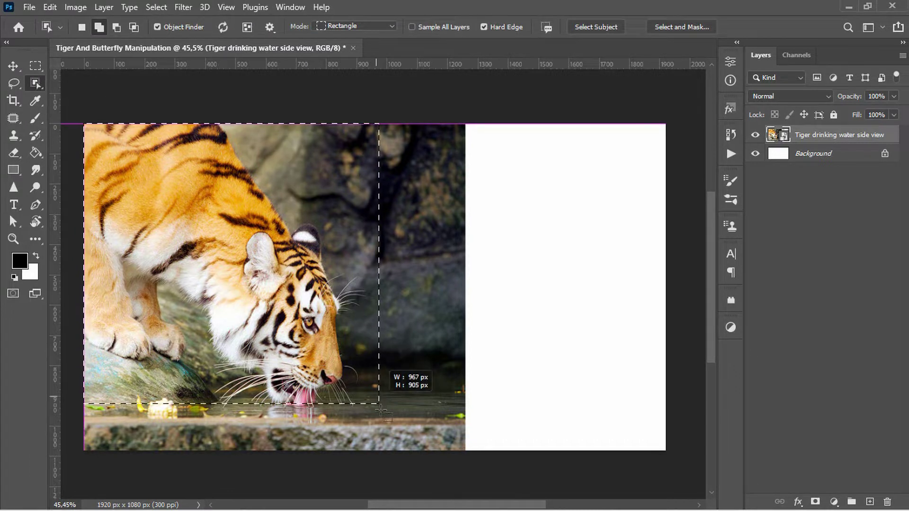
drag(382, 465, 379, 470)
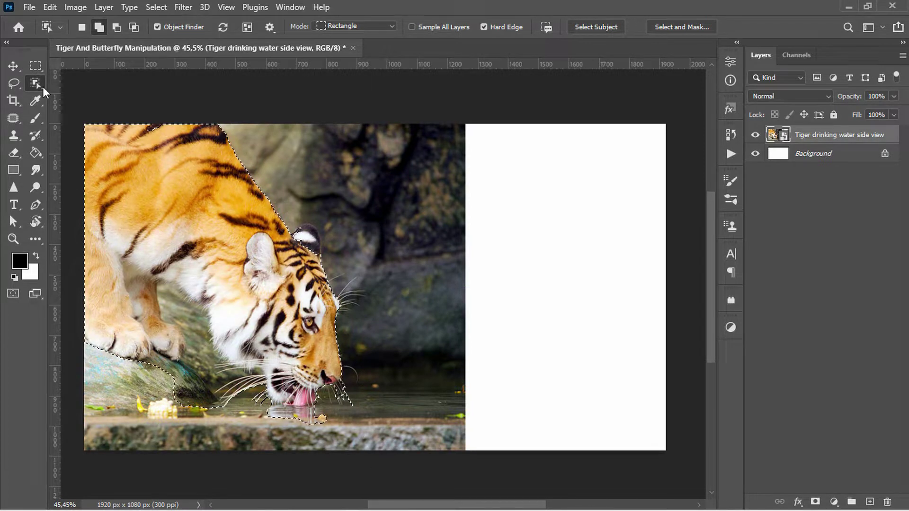
- Add the ear tip, lower-left rock and water by the mouth using Quick Selection
right_click(42, 87)
click(78, 96)
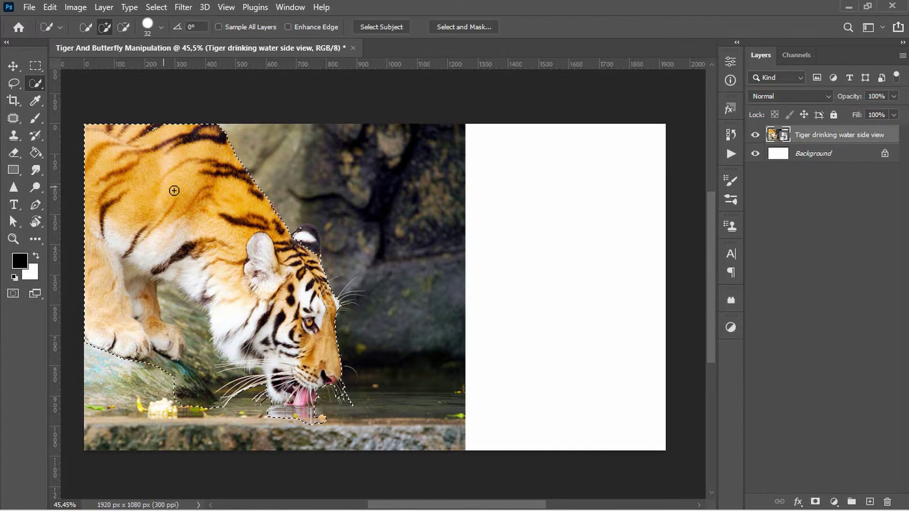
drag(300, 237, 313, 254)
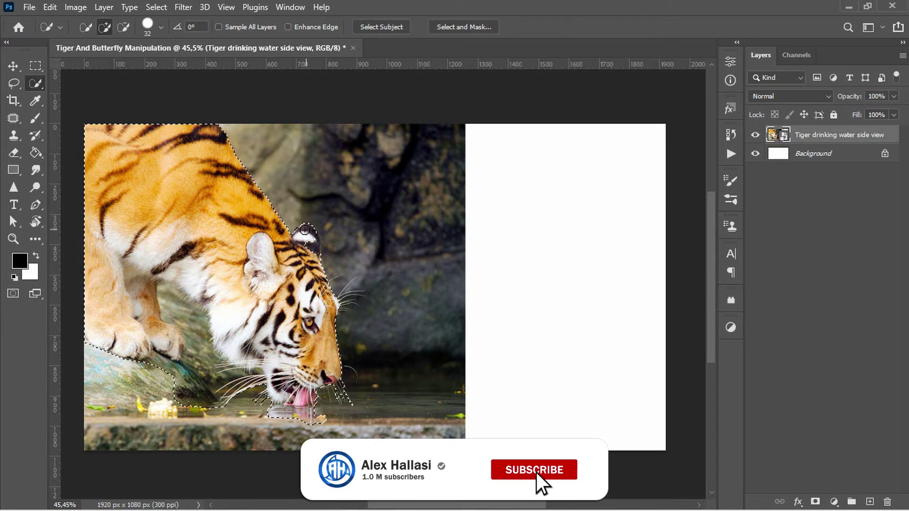
click(221, 418)
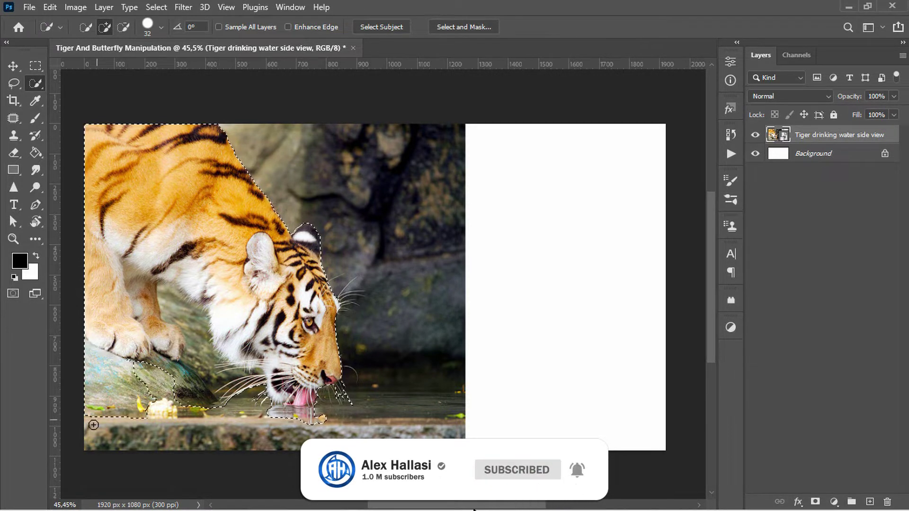
drag(221, 419, 321, 395)
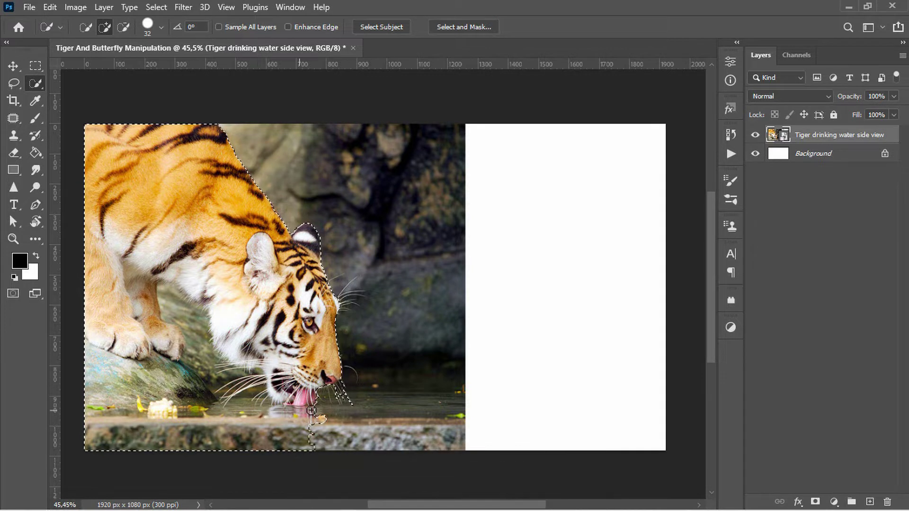
- Add rectangles of lower water down to the bottom-right corner with the Rectangular Marquee
key(m)
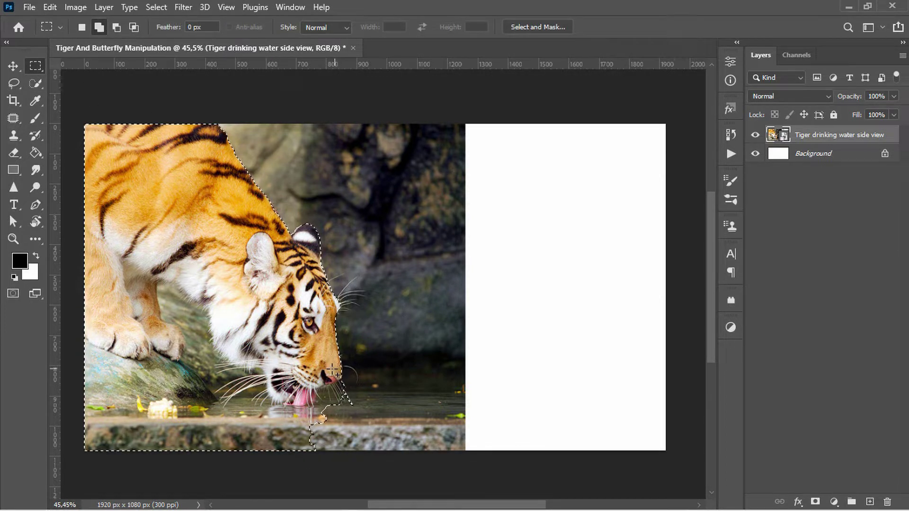
drag(330, 352, 666, 450)
drag(276, 397, 342, 467)
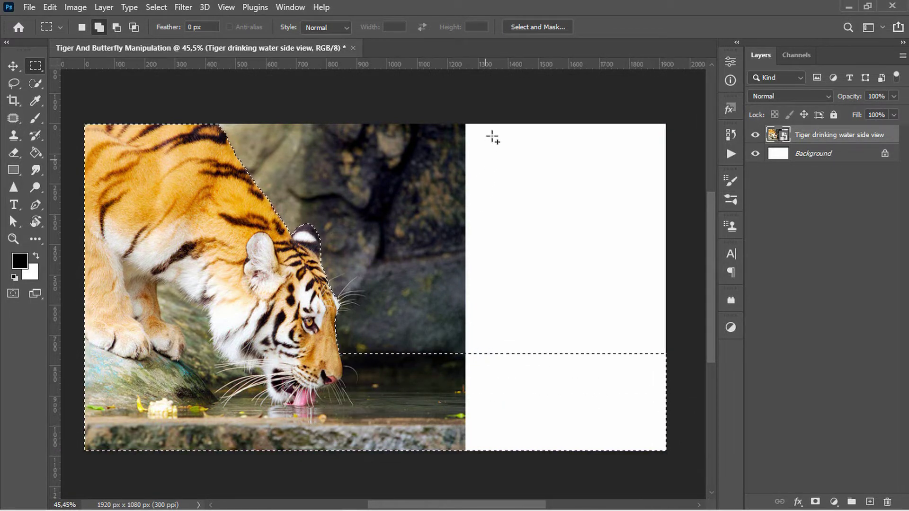
click(516, 28)
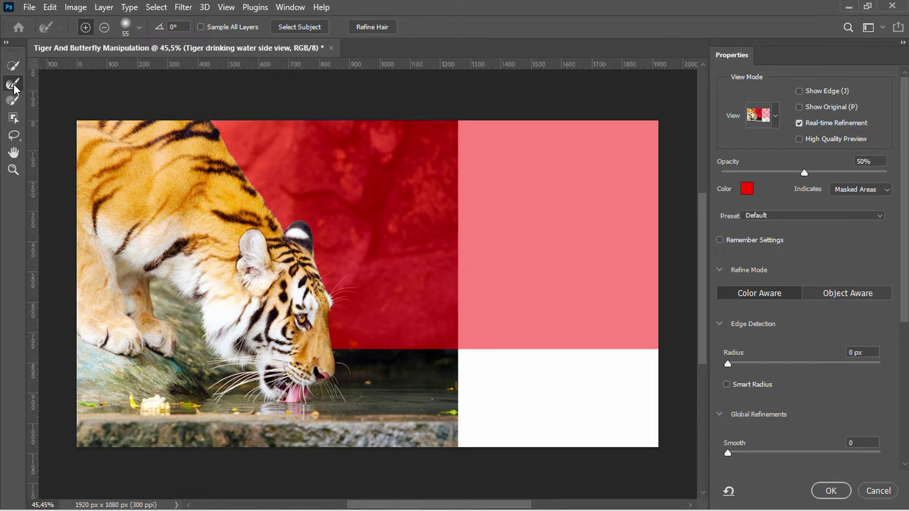
- Refine the tiger's upper and lower whiskers and adjacent fur edge in Select and Mask, then accept
scroll(337, 298, up, 4)
scroll(331, 296, up, 4)
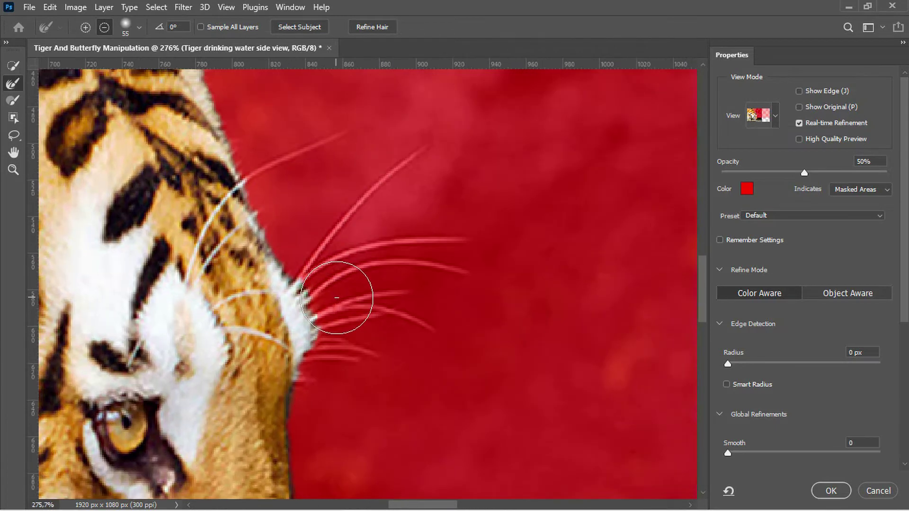
drag(381, 266, 335, 232)
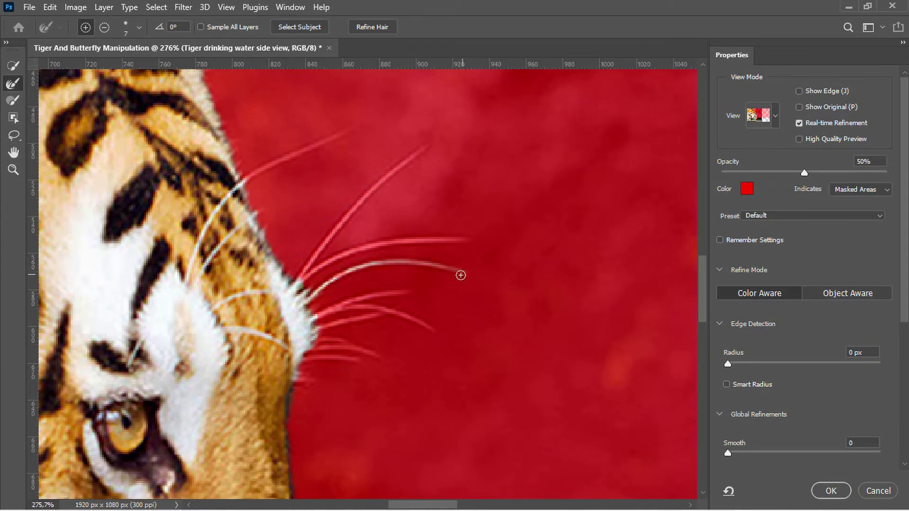
drag(402, 167, 432, 331)
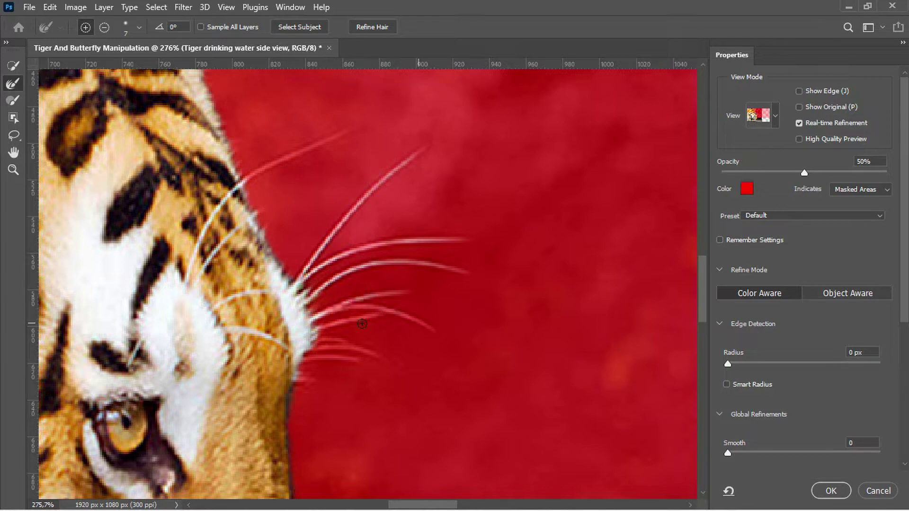
drag(431, 331, 298, 347)
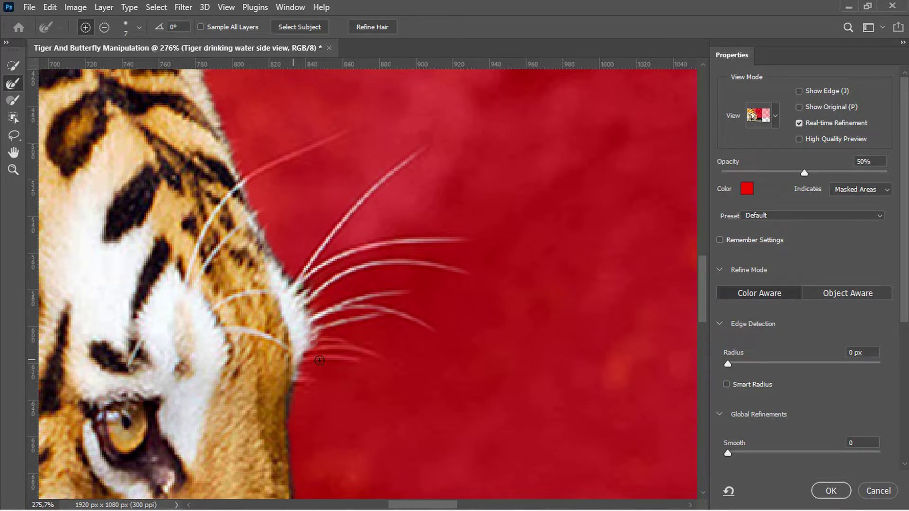
scroll(272, 215, down, 3)
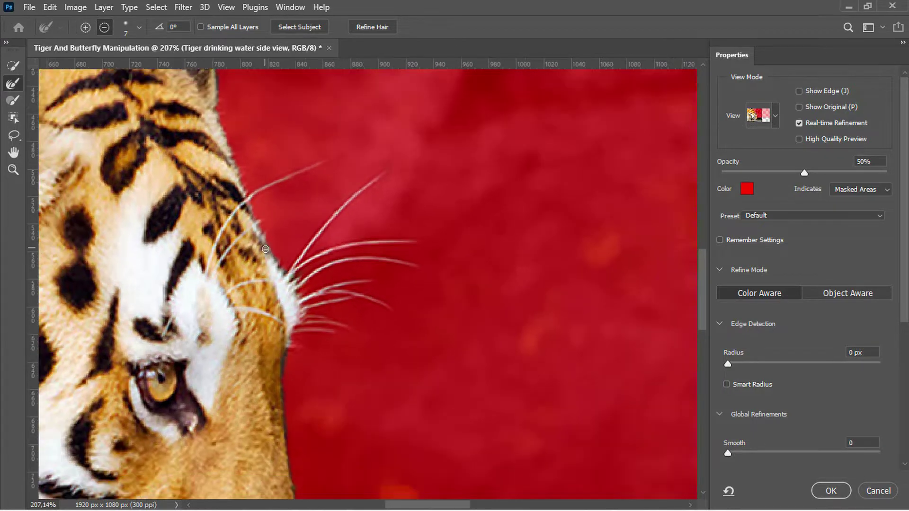
scroll(246, 218, down, 3)
scroll(229, 220, down, 3)
alt+right_click(229, 221)
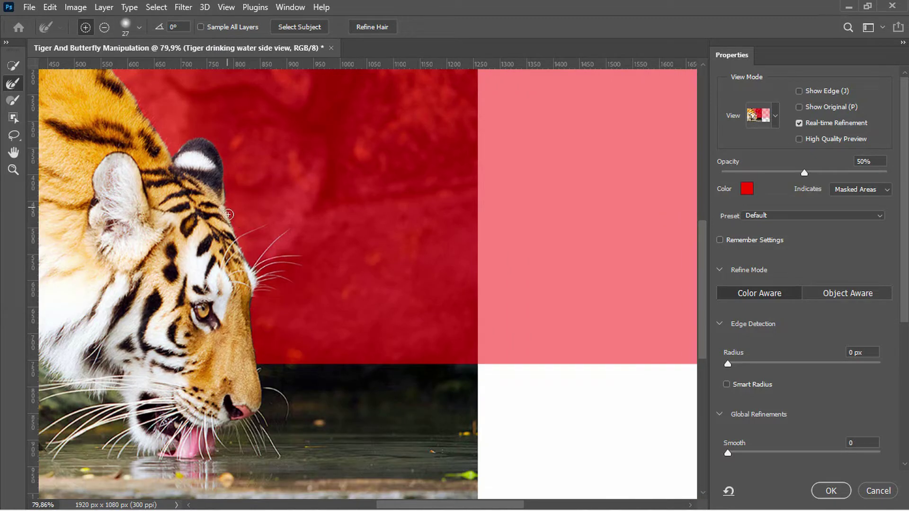
scroll(170, 189, up, 5)
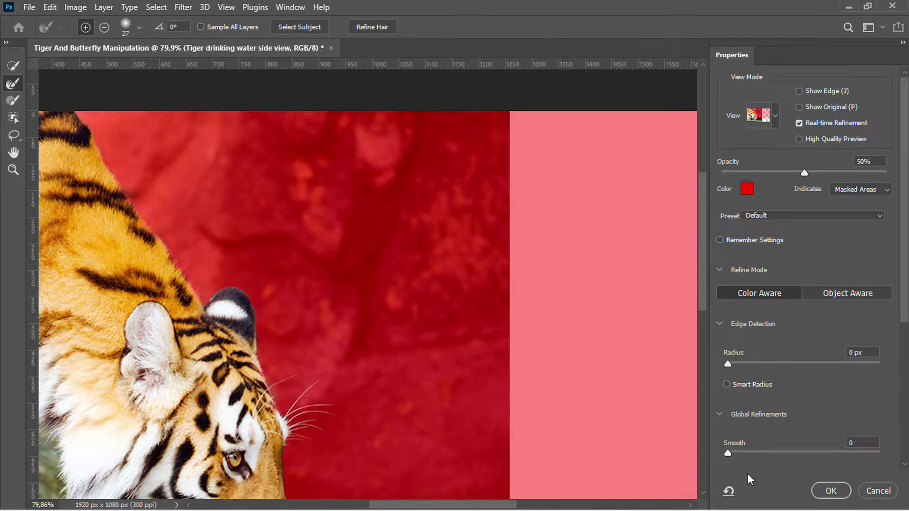
click(824, 492)
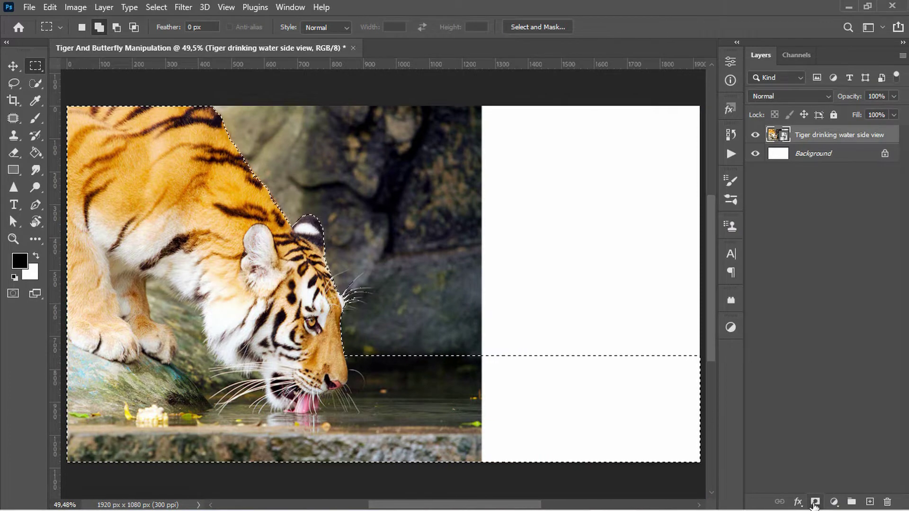
- Mask the tiger layer to the selection and rasterize the smart object
click(814, 503)
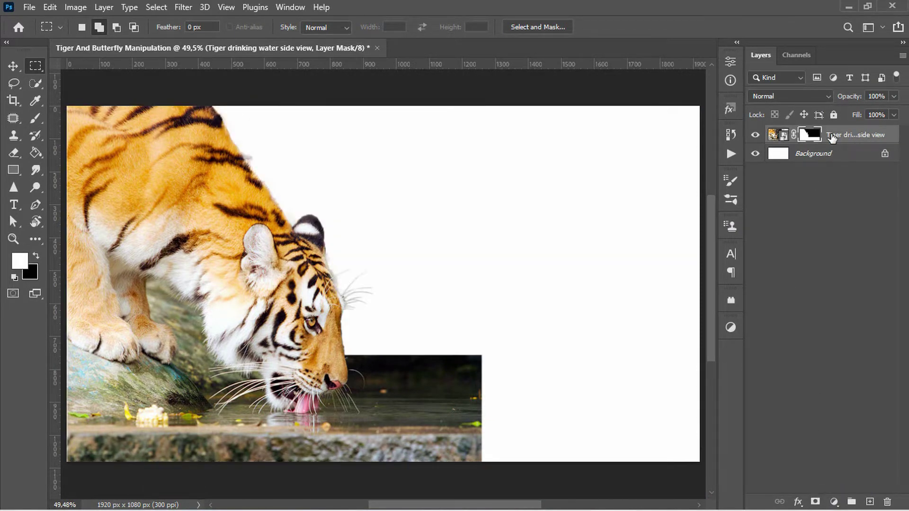
right_click(832, 135)
click(711, 278)
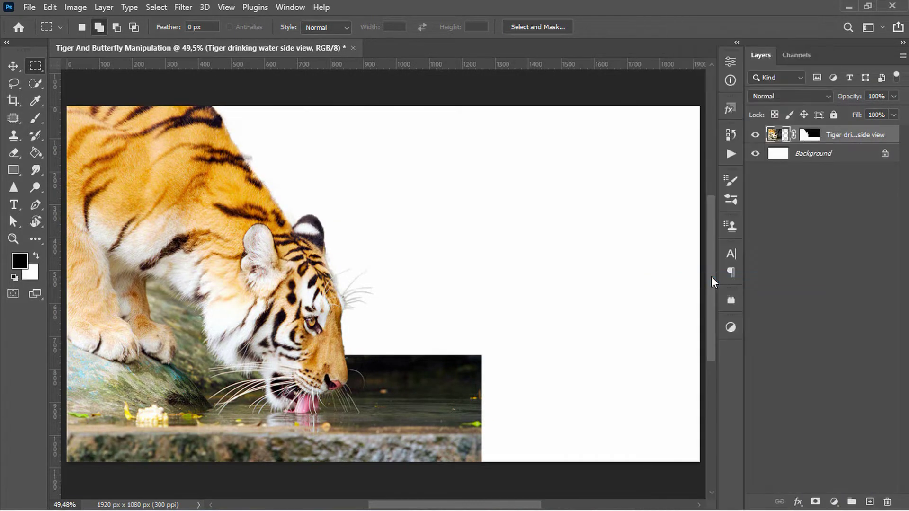
- Extend the water patch rightward to the canvas edge with Content-Aware Move in Extend mode
drag(368, 352, 490, 463)
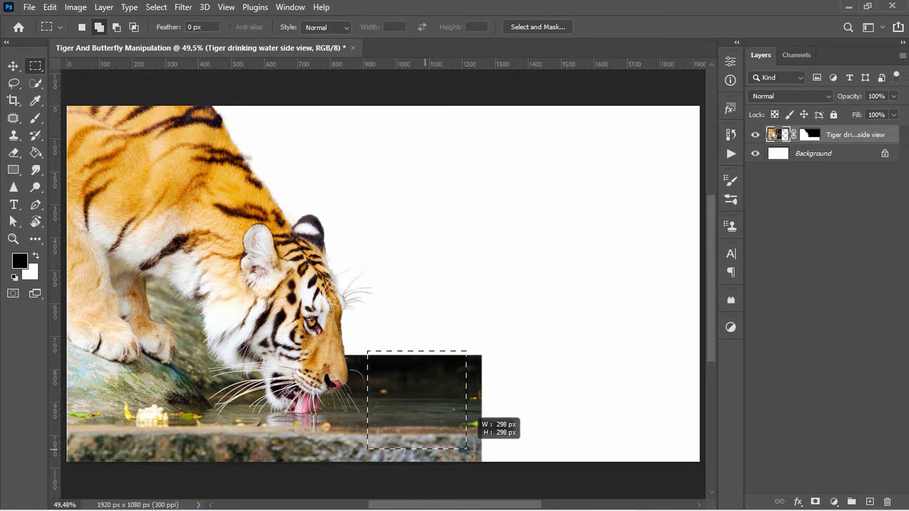
right_click(17, 115)
click(55, 152)
click(195, 28)
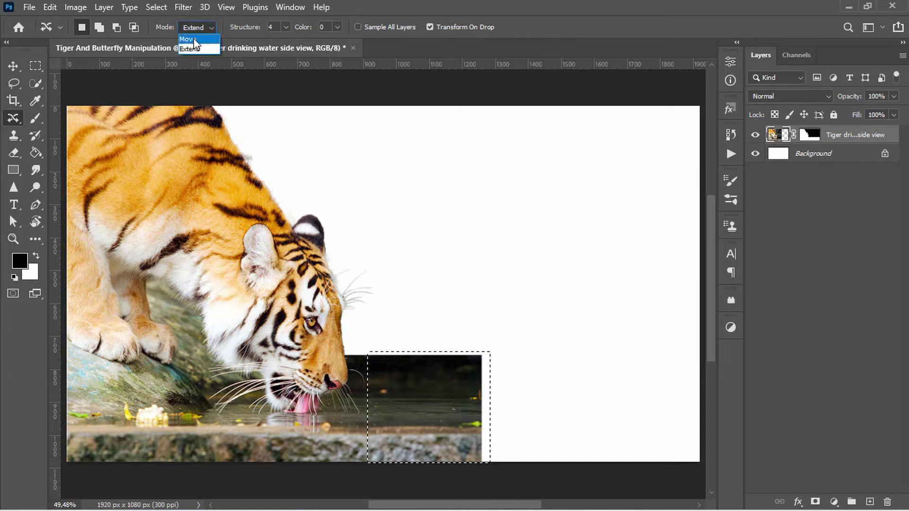
drag(416, 415, 524, 415)
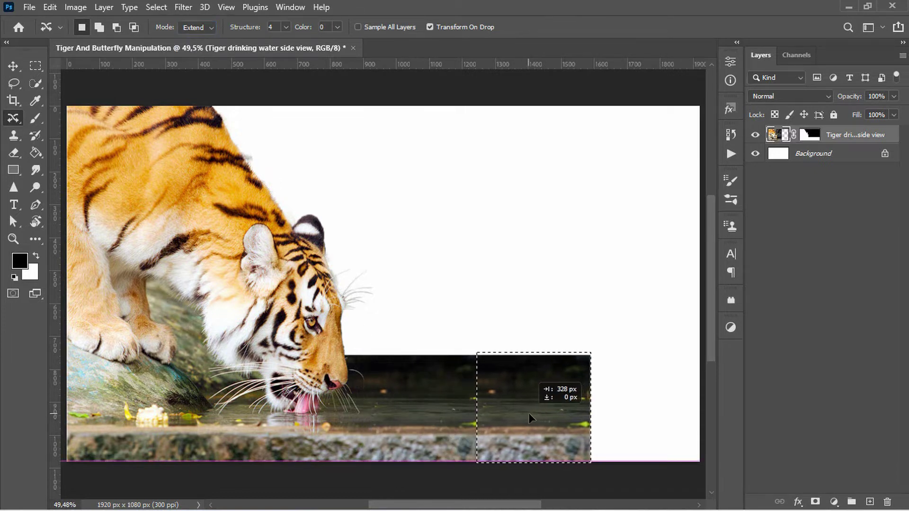
key(Return)
drag(519, 412, 642, 411)
key(Return)
key(ctrl+d)
- Patch three bright spots in the extended water with the Patch Tool
right_click(17, 118)
click(48, 123)
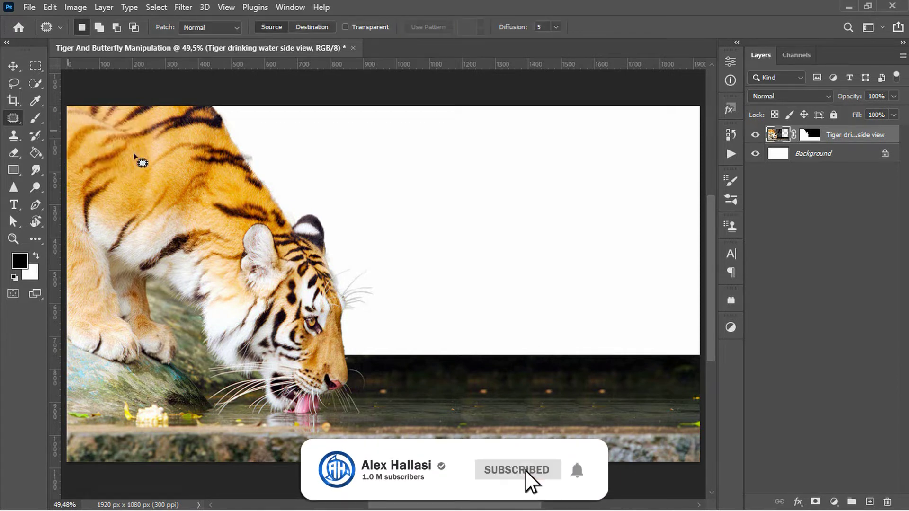
mouse_move(489, 401)
mouse_down()
mouse_move(483, 386)
mouse_move(535, 398)
mouse_move(615, 395)
mouse_up()
click(623, 398)
drag(450, 417, 507, 416)
click(548, 422)
drag(589, 415, 617, 407)
click(617, 413)
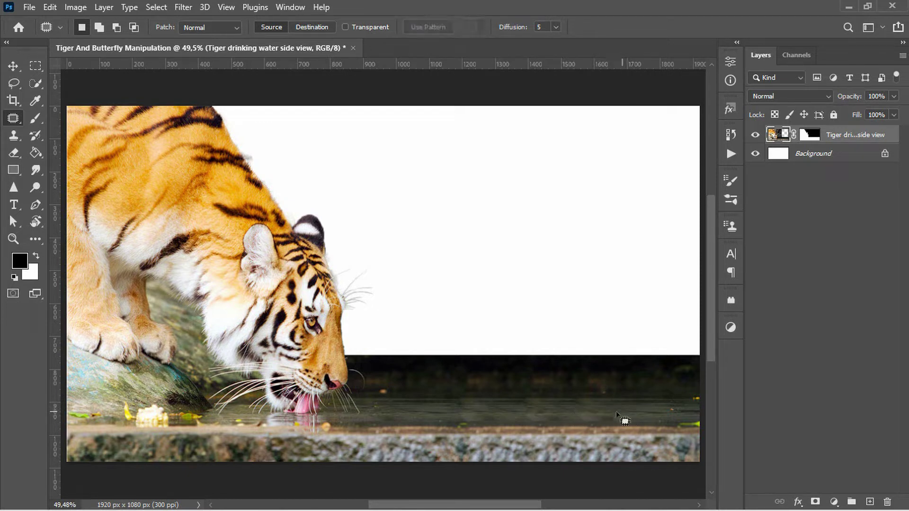
- Soften the water's hard horizon edge by painting black on the tiger layer mask
click(810, 137)
key(x)
key(b)
alt+right_click(428, 382)
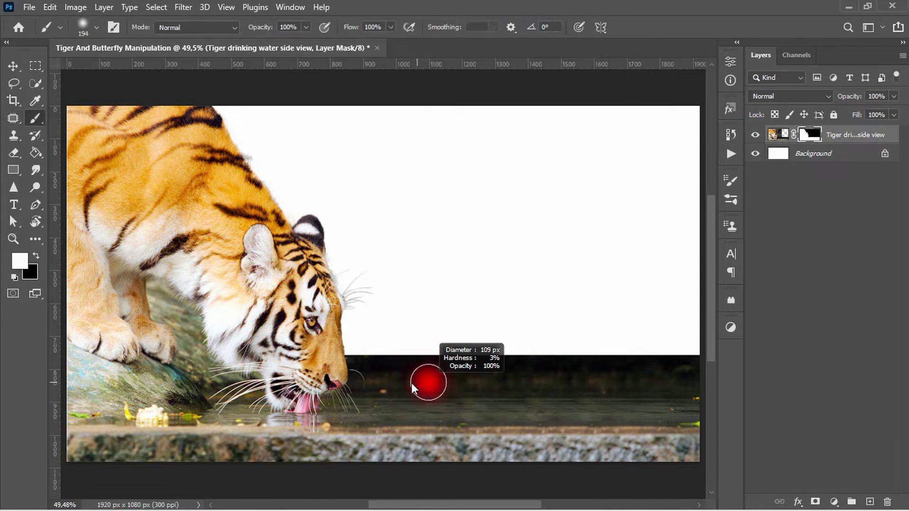
key(x)
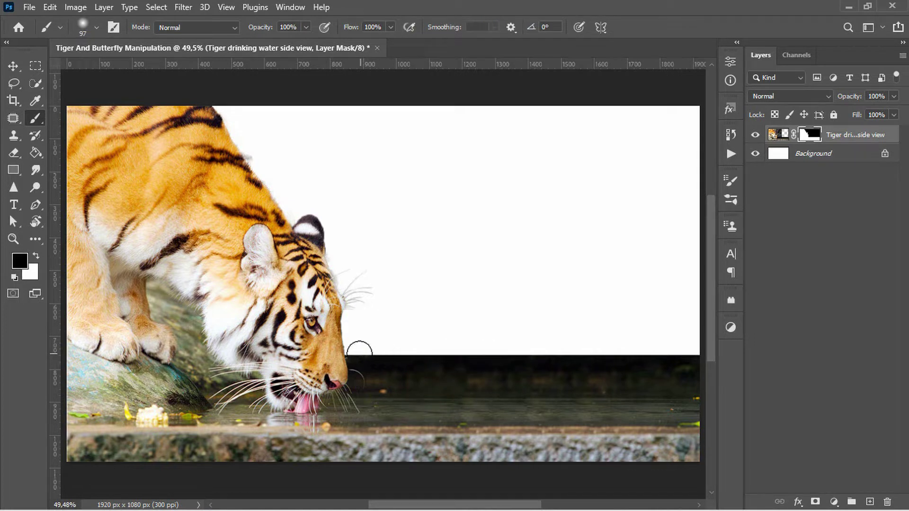
alt+right_click(357, 350)
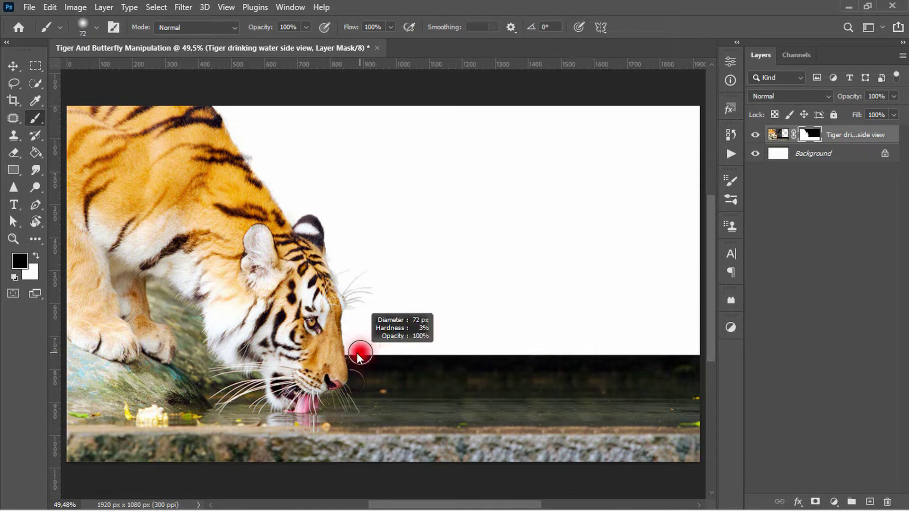
drag(698, 356, 353, 356)
alt+right_click(355, 353)
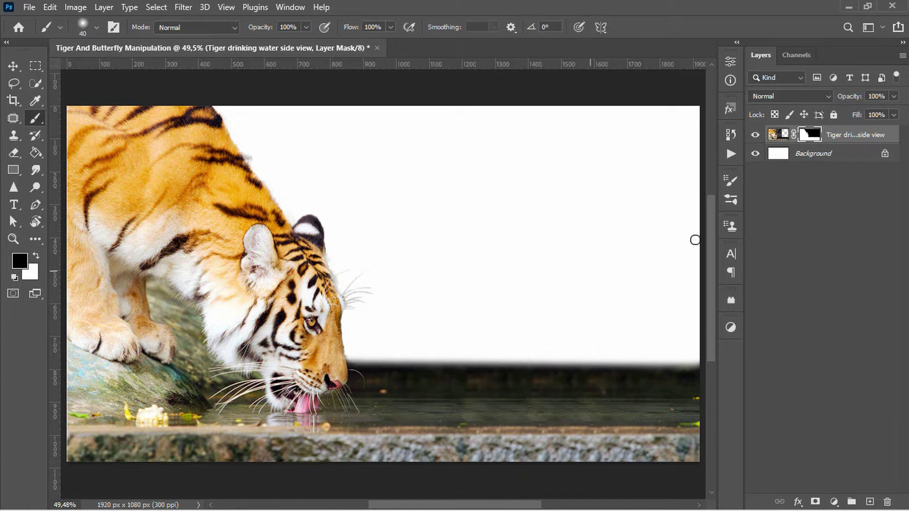
- Add a black Solid Color fill layer above the Background
click(833, 158)
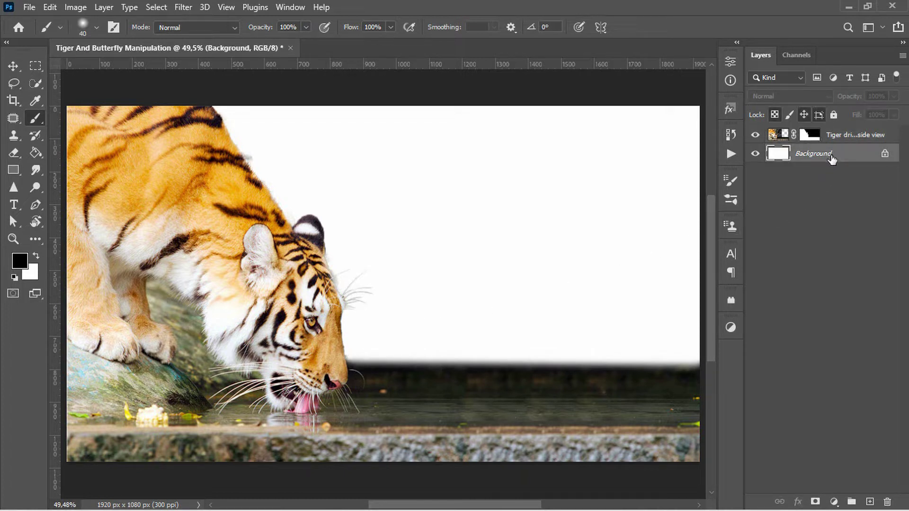
click(835, 500)
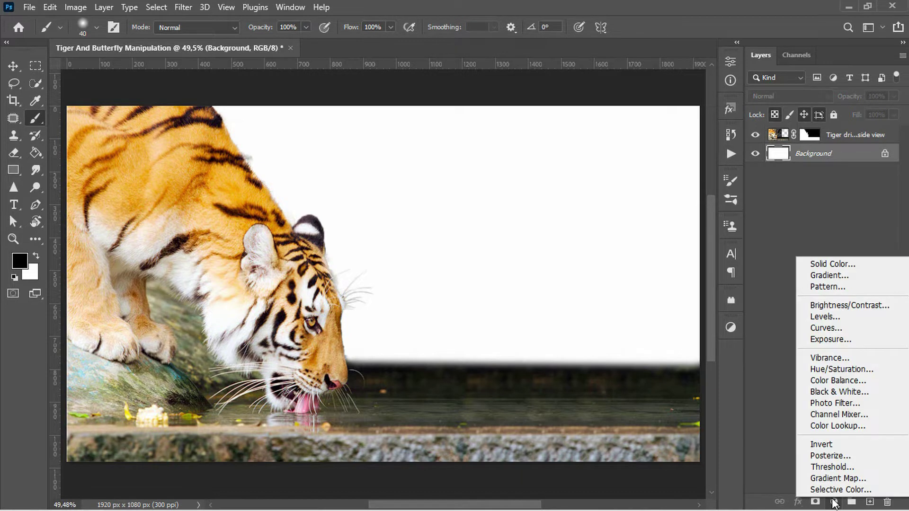
click(833, 265)
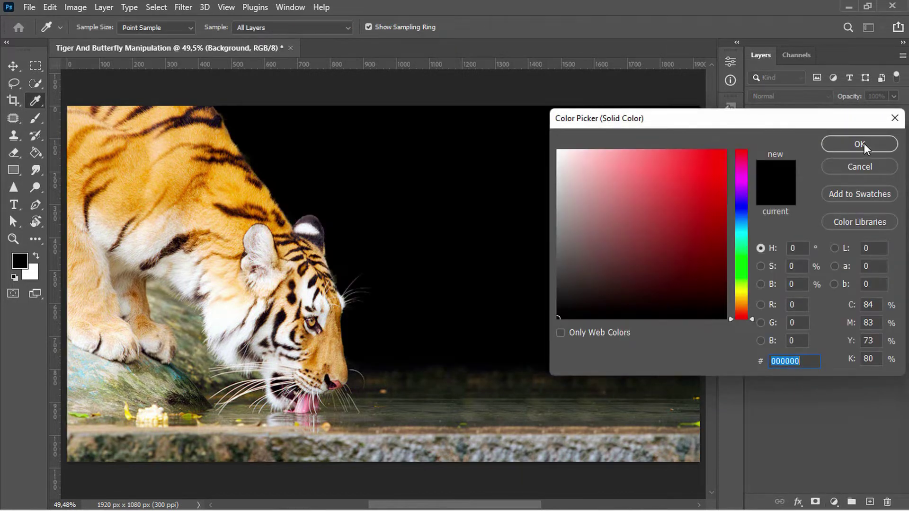
click(864, 144)
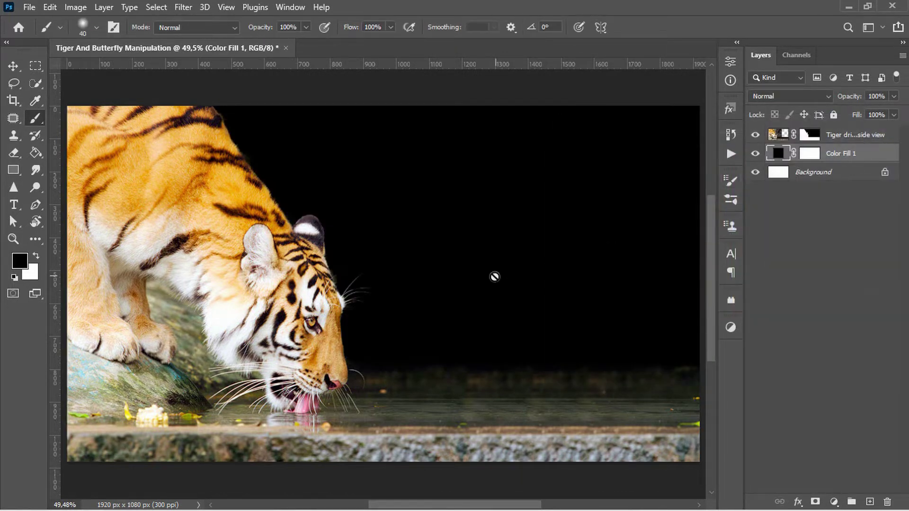
- Place the fog grey cloud image, scale it up slightly and nudge it upward
key(v)
mouse_move(492, 277)
mouse_down()
mouse_move(427, 311)
mouse_move(552, 312)
mouse_move(536, 264)
mouse_up()
drag(312, 383, 256, 431)
mouse_move(446, 324)
mouse_down()
mouse_move(450, 287)
mouse_move(447, 296)
mouse_up()
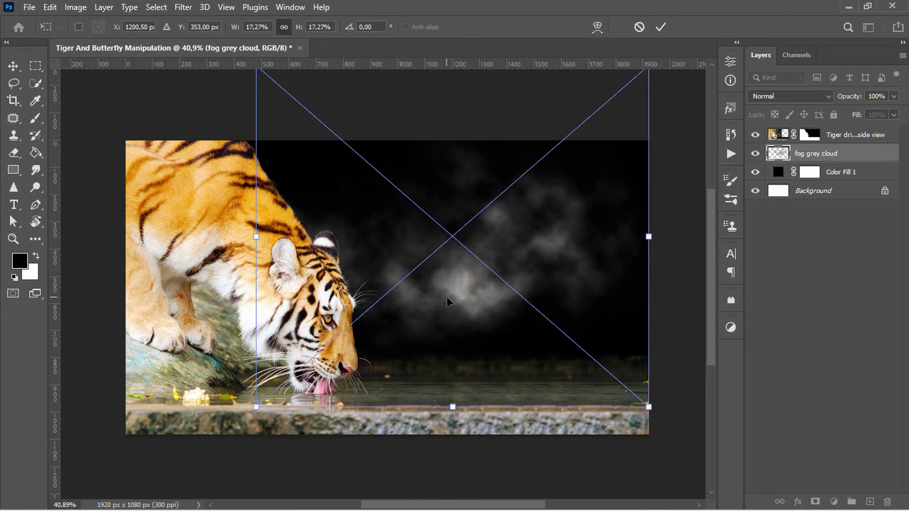
click(660, 27)
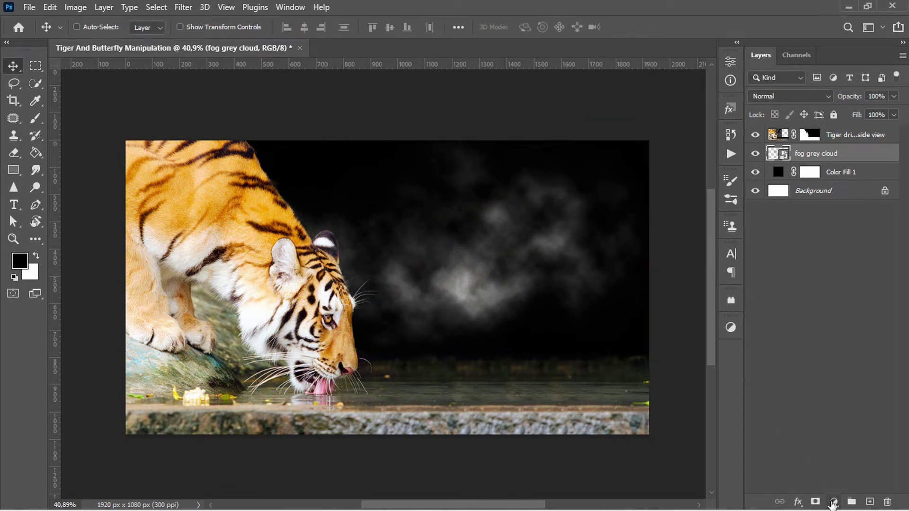
click(833, 502)
- Darken the fog backdrop with a Brightness/Contrast adjustment at Brightness -47
click(855, 309)
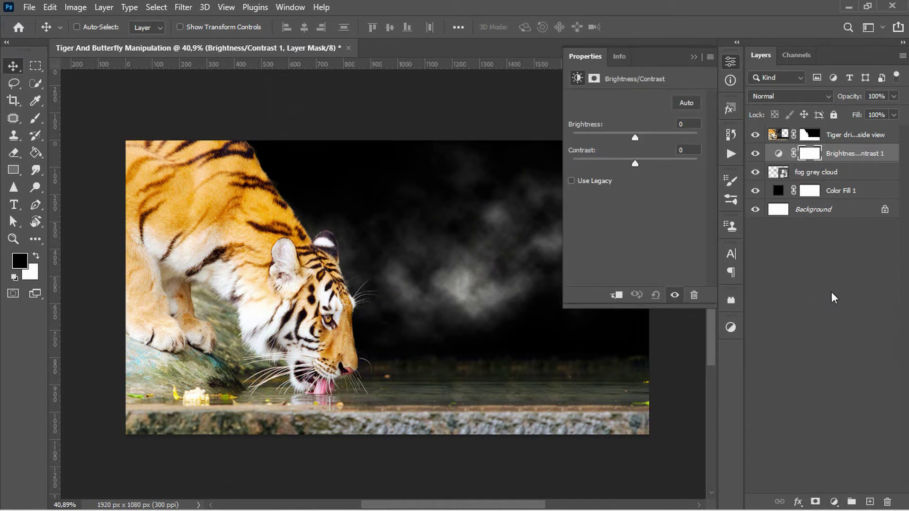
drag(629, 135, 615, 136)
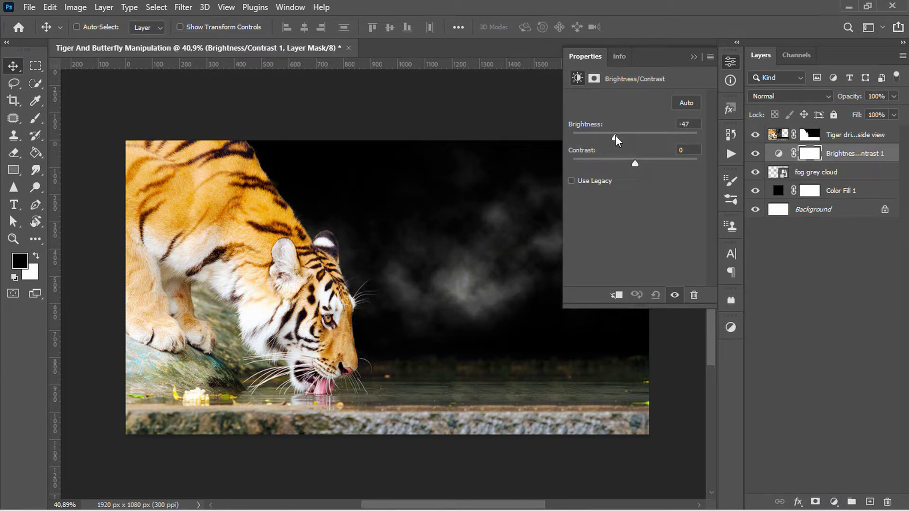
click(693, 56)
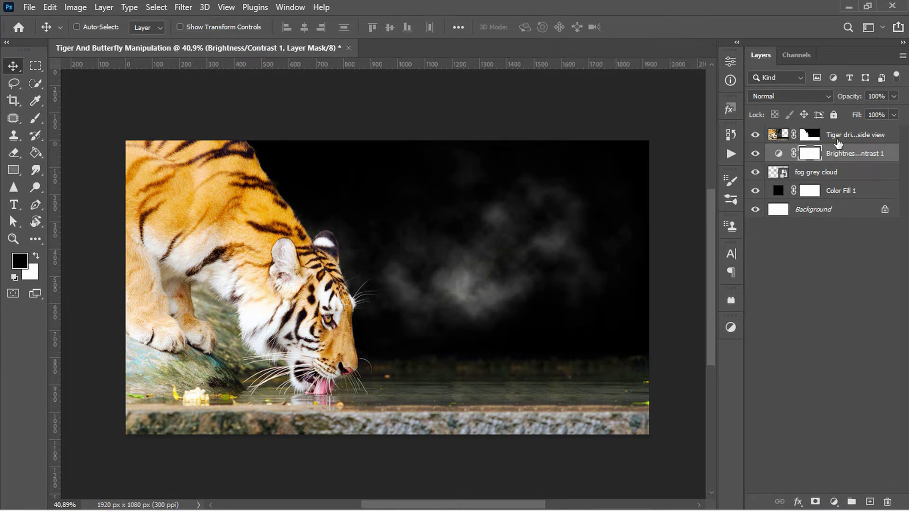
- Clip a second Brightness/Contrast to the tiger with Brightness -150 and Contrast 100
click(846, 141)
click(834, 502)
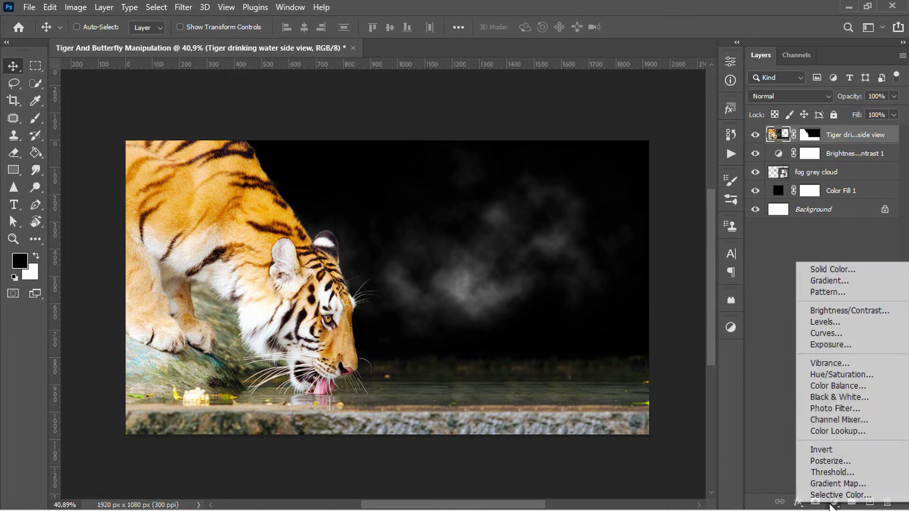
click(844, 310)
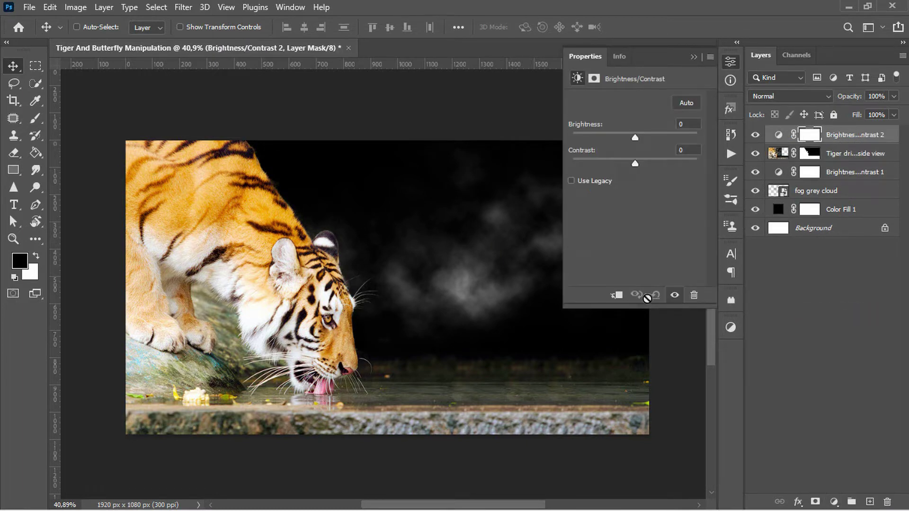
click(617, 296)
drag(635, 139, 547, 142)
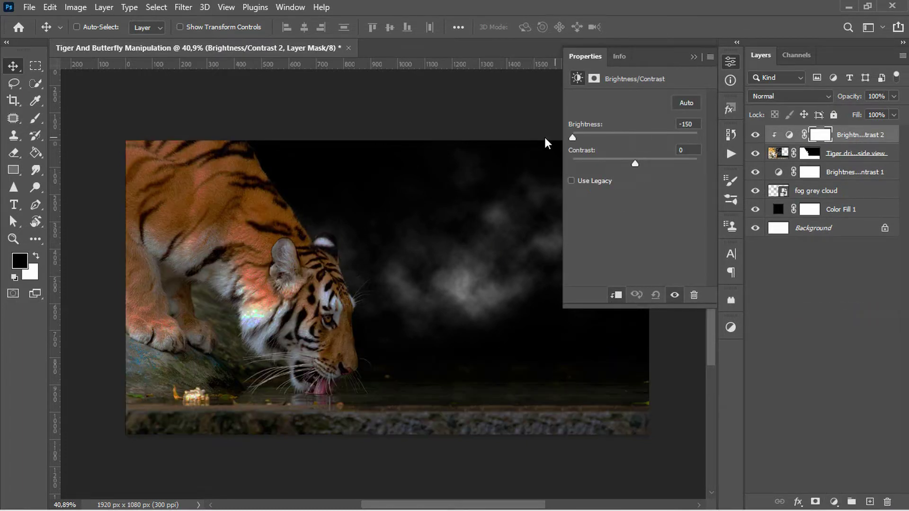
drag(635, 164, 700, 166)
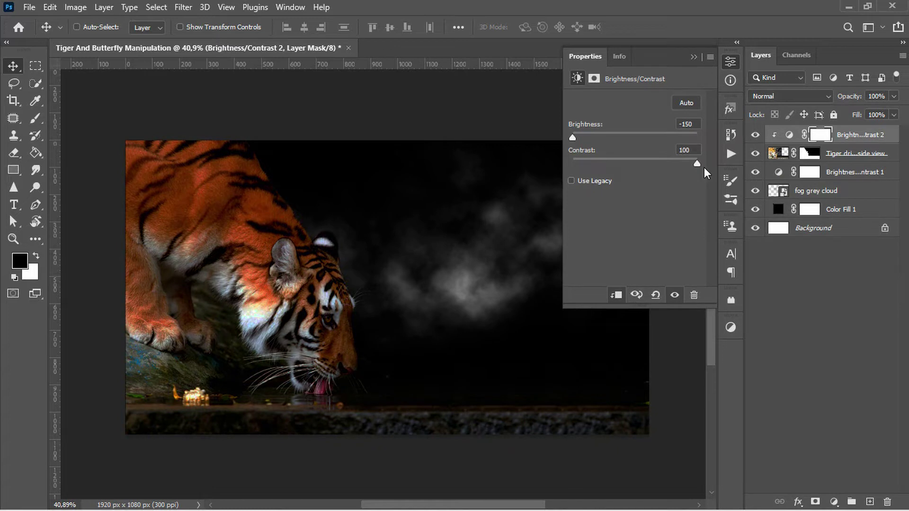
click(694, 57)
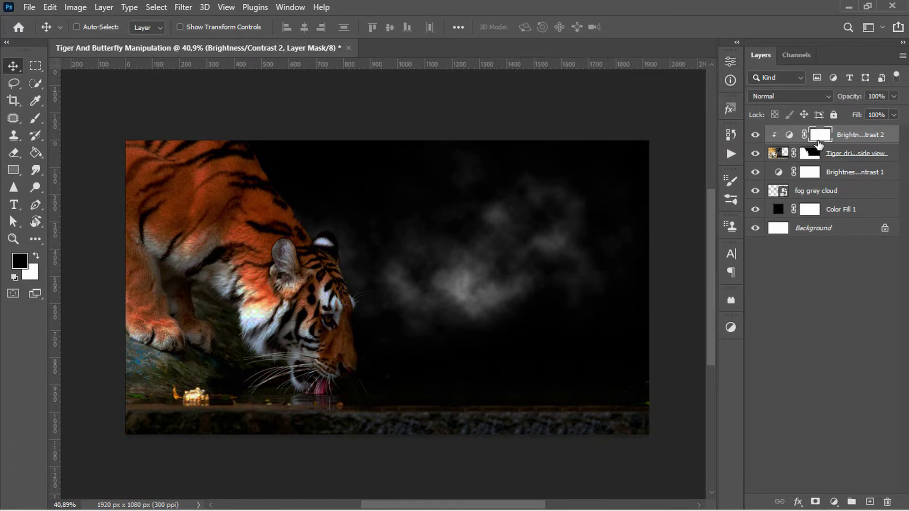
key(b)
drag(459, 280, 654, 287)
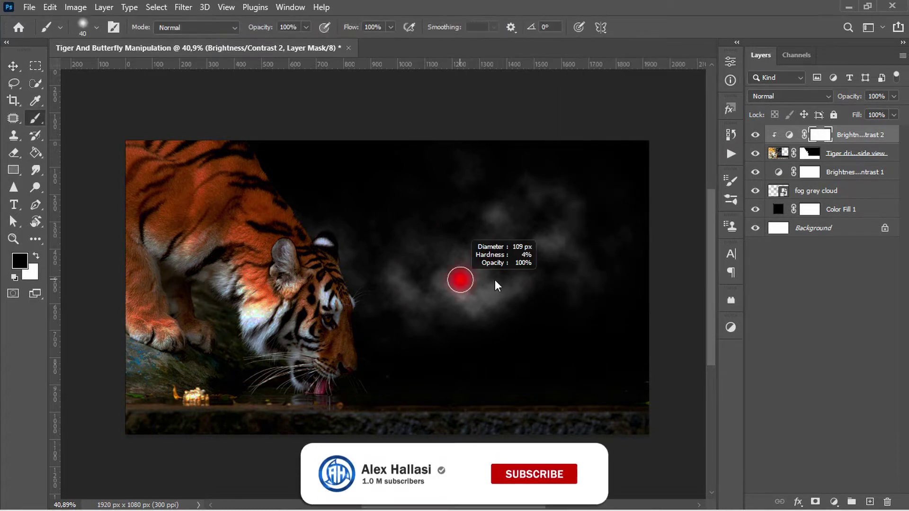
- Restore brightness on part of the tiger by painting the adjustment mask with a large brush
mouse_move(517, 269)
mouse_down()
mouse_move(542, 269)
mouse_move(505, 264)
mouse_up()
click(465, 269)
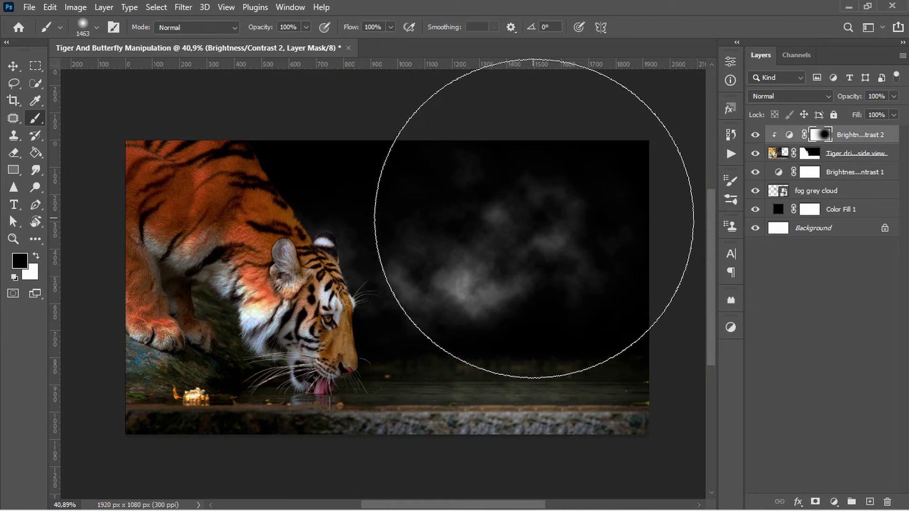
mouse_move(519, 237)
mouse_down()
mouse_move(428, 242)
mouse_move(339, 261)
mouse_up()
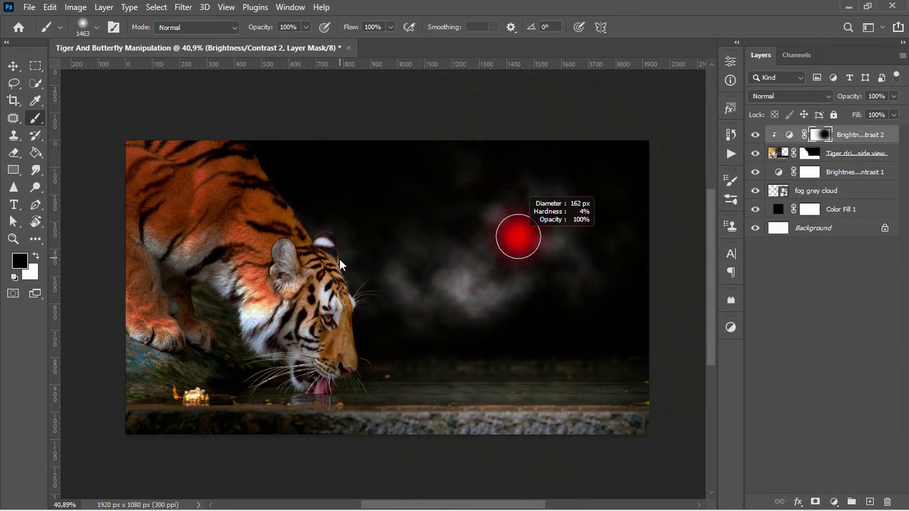
- Duplicate the tiger darkening adjustment, clip the copy to the tiger, and set brush opacity 34%
key(ctrl+j)
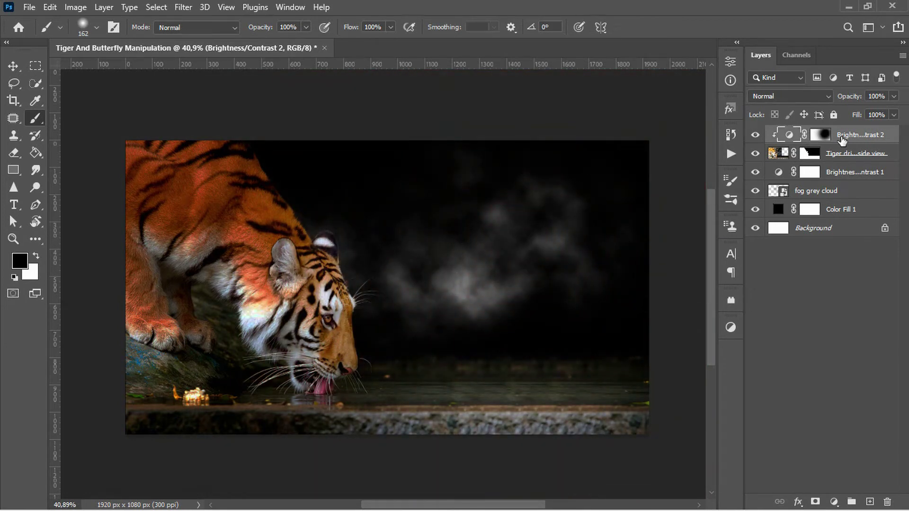
text(90)
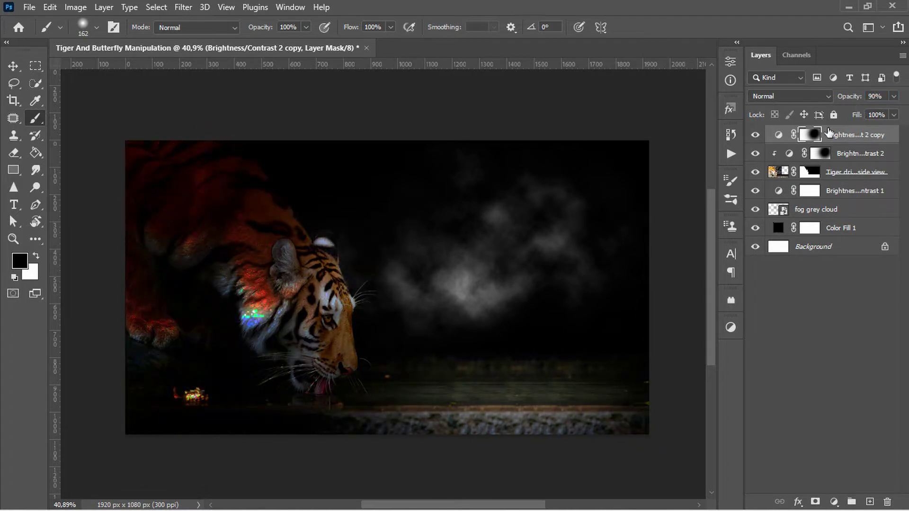
alt+click(780, 142)
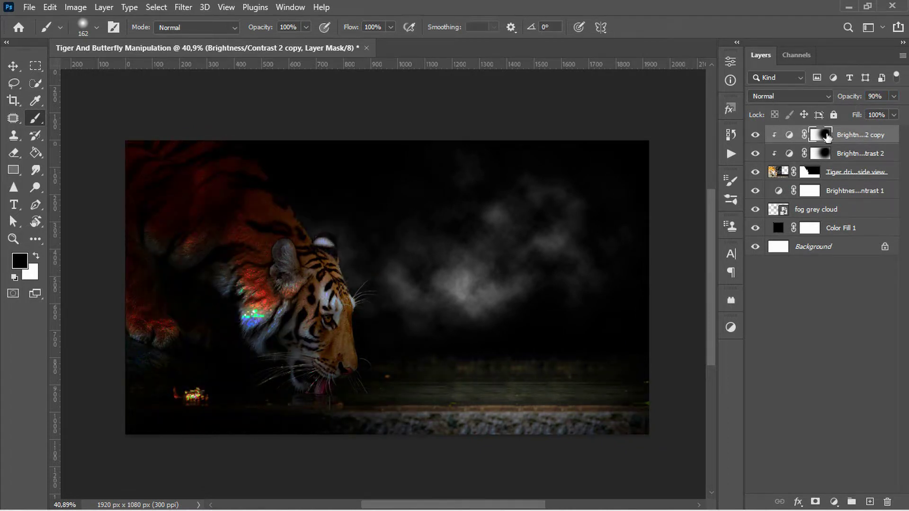
drag(298, 310, 278, 318)
key(x)
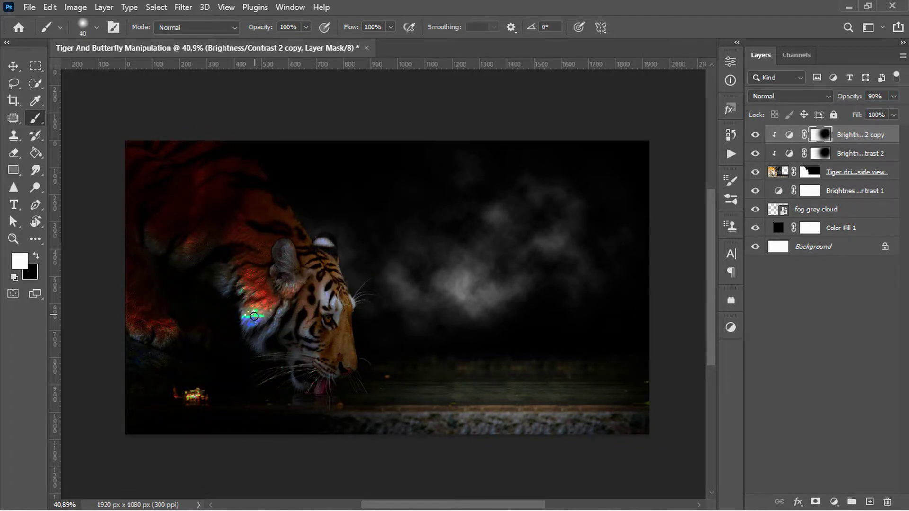
click(306, 27)
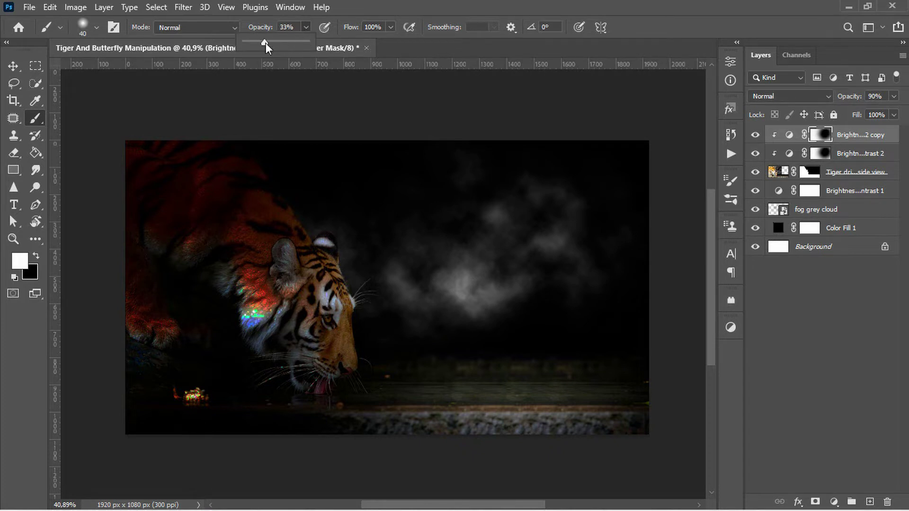
click(301, 28)
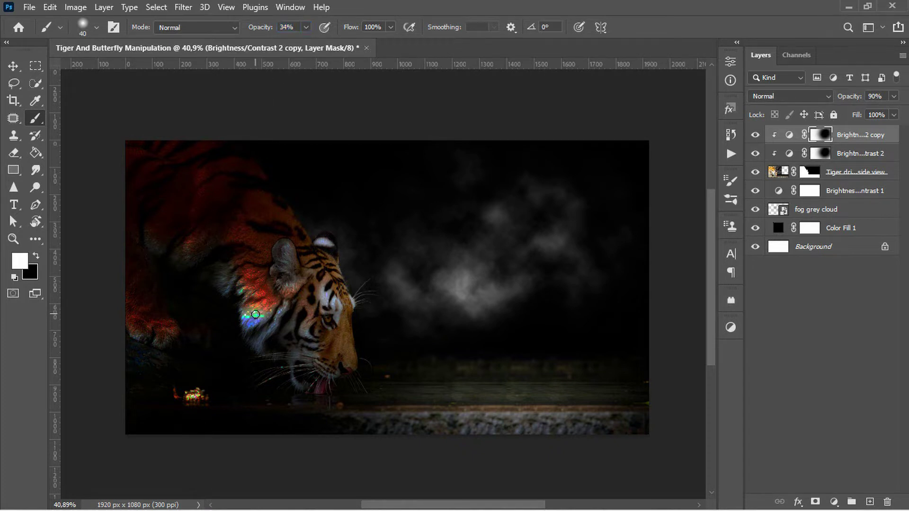
- Mask the copy along the tiger's neck in black and lower it to 80% opacity
key(x)
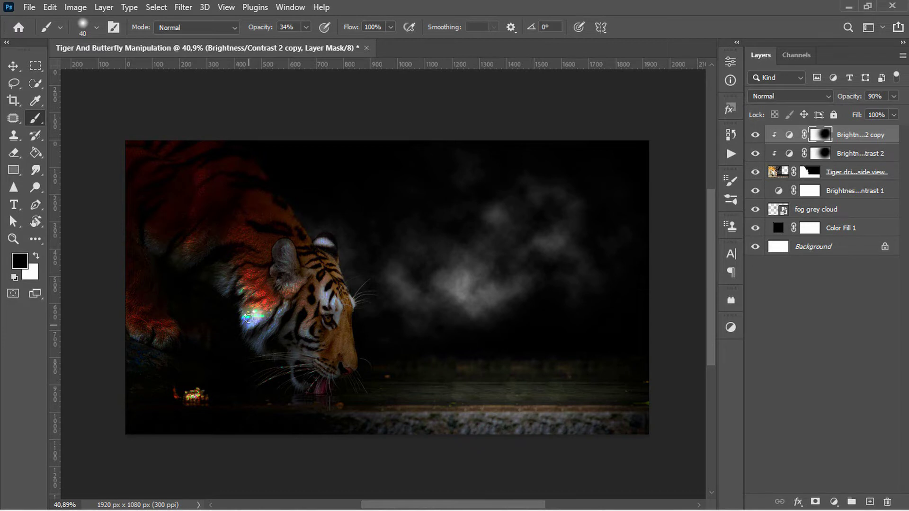
drag(281, 310, 254, 331)
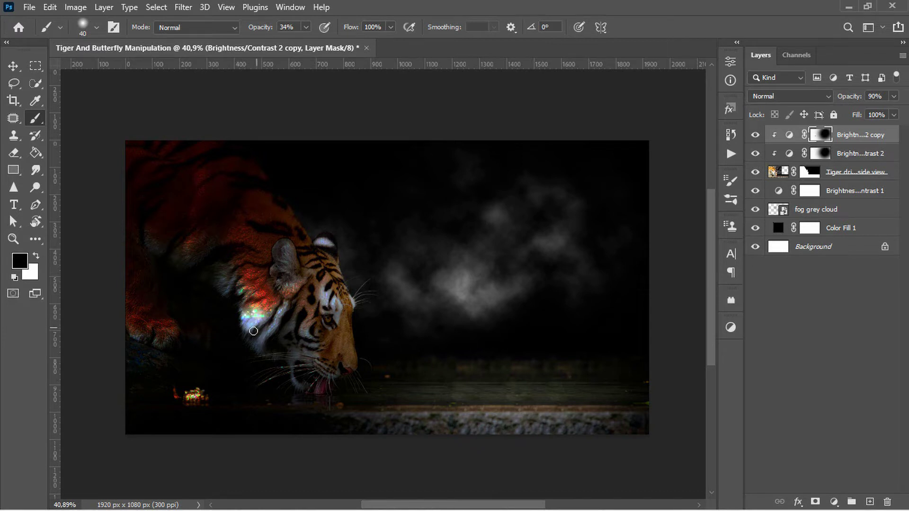
click(894, 96)
drag(893, 112, 890, 111)
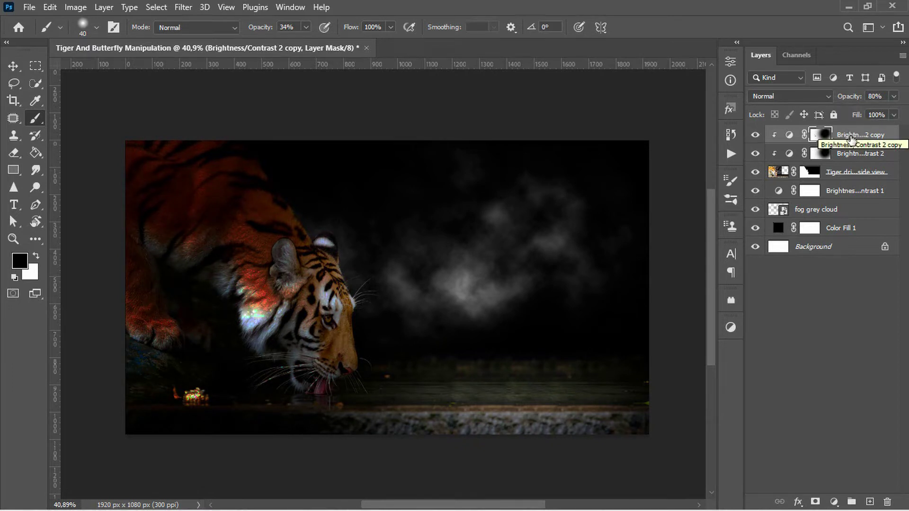
click(842, 142)
- Place the Butterfly image at about 13.5% scale, up and right of centre above the fog
key(v)
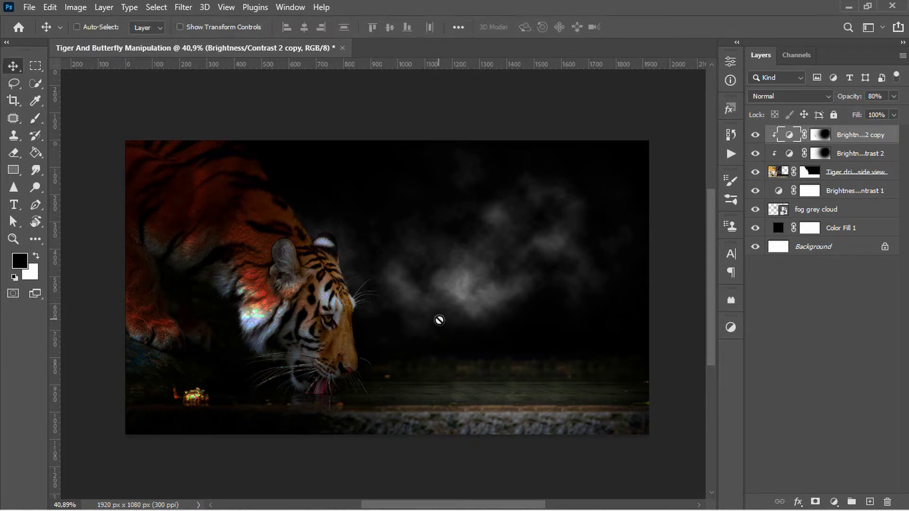
drag(518, 140, 420, 249)
drag(406, 286, 568, 257)
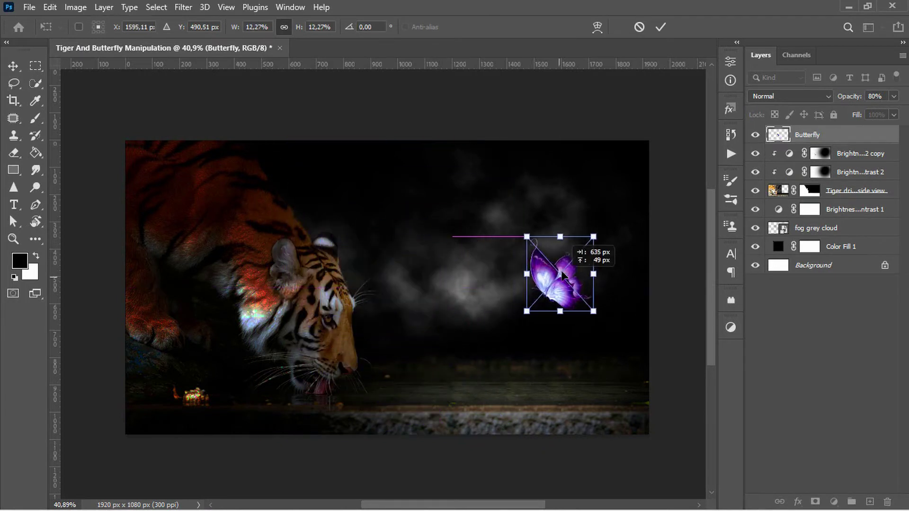
drag(516, 295, 536, 263)
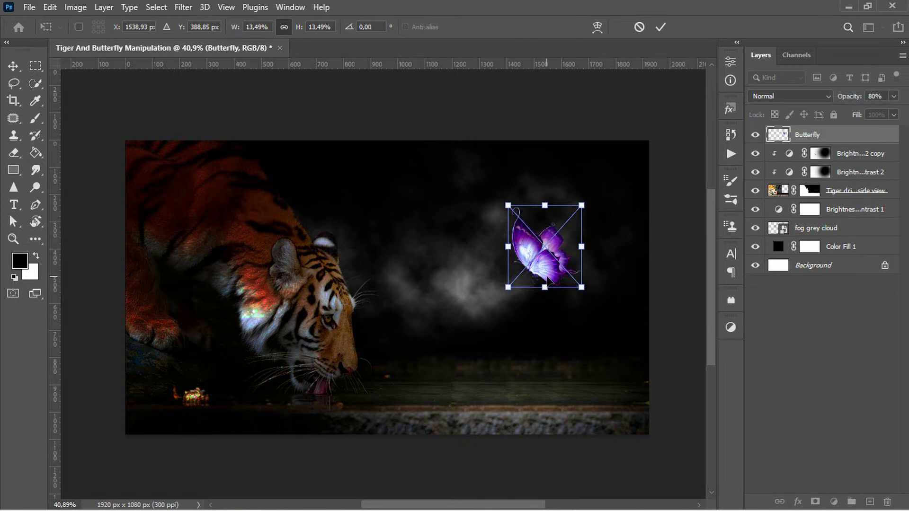
click(660, 27)
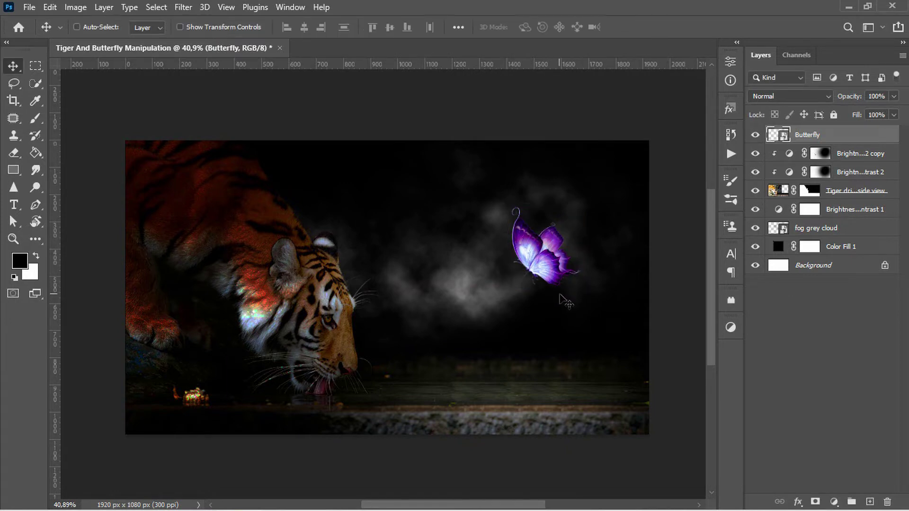
right_click(418, 334)
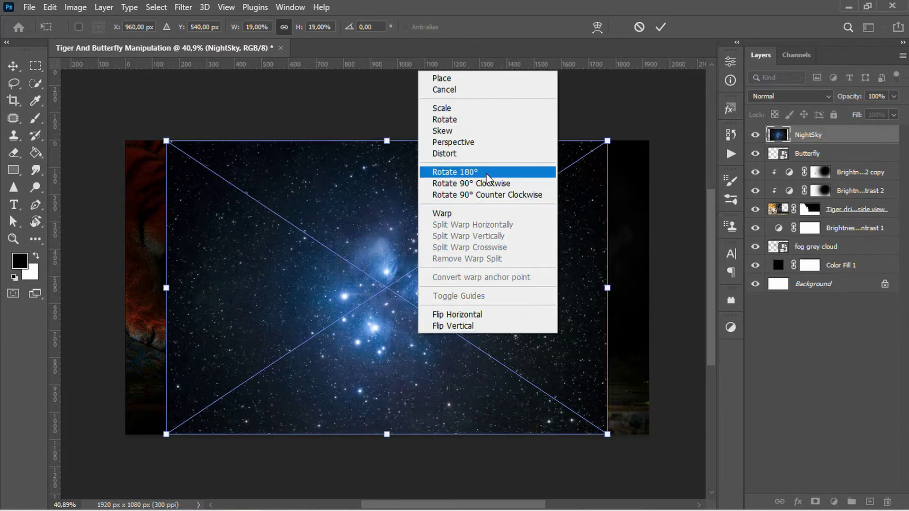
- Rotate the placed night sky 180° and shift it to the right
click(486, 173)
drag(419, 278, 465, 277)
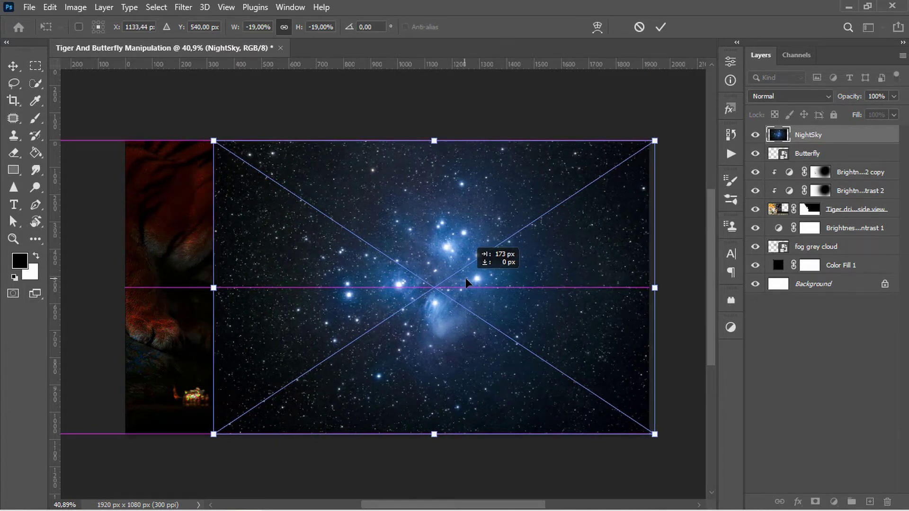
drag(465, 278, 524, 282)
click(661, 28)
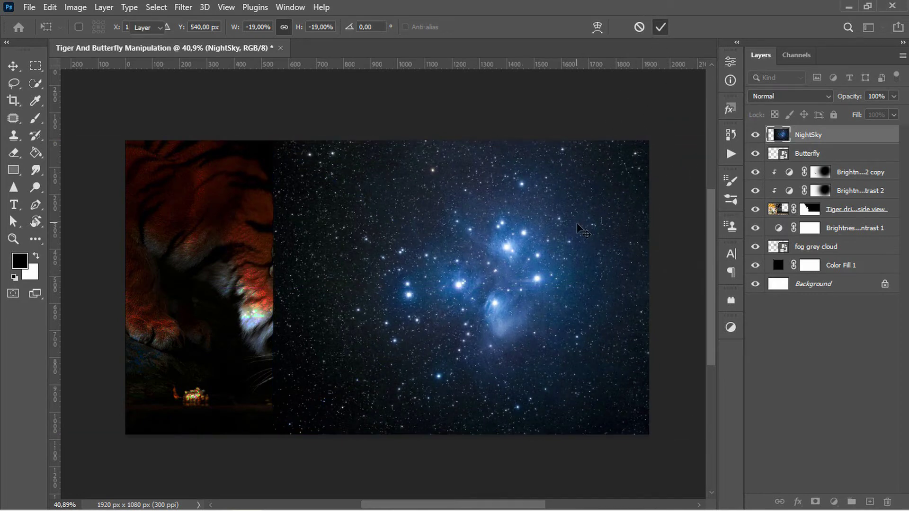
- Blend the night sky in Lighten mode and move it further right
click(768, 96)
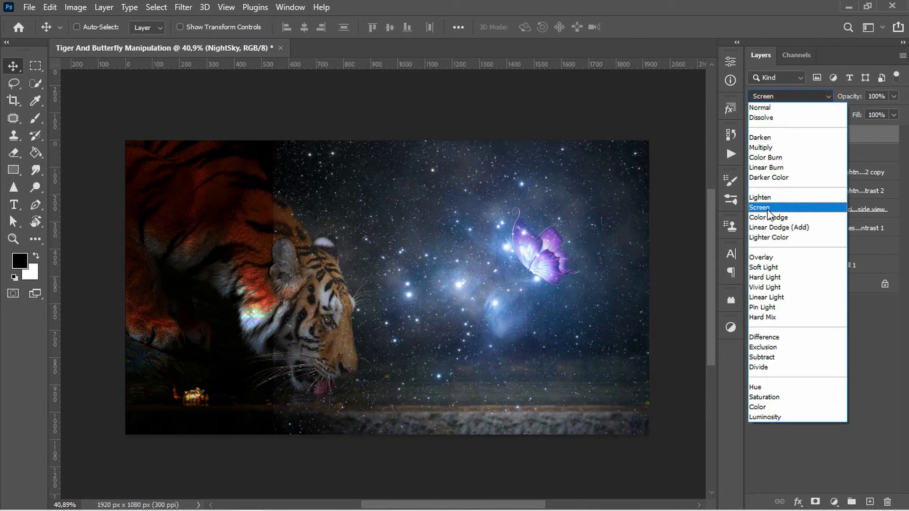
click(763, 197)
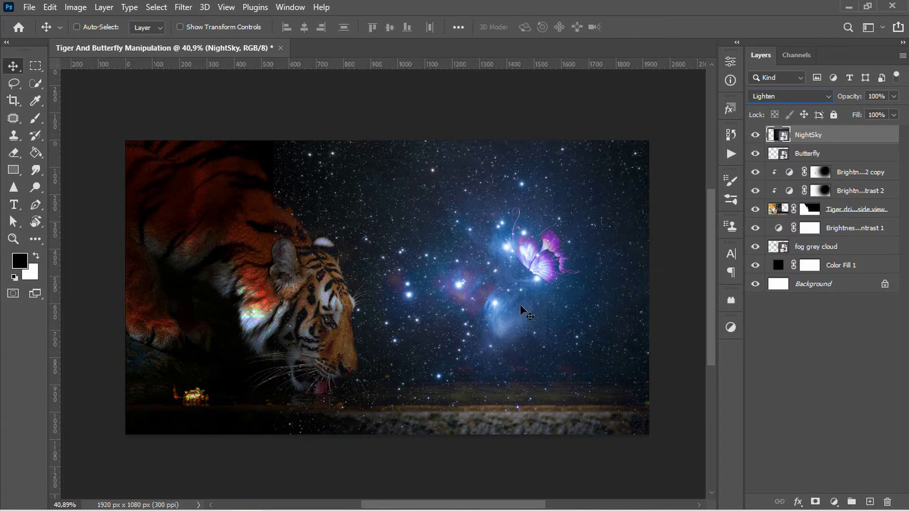
key(ctrl+t)
drag(505, 289, 560, 280)
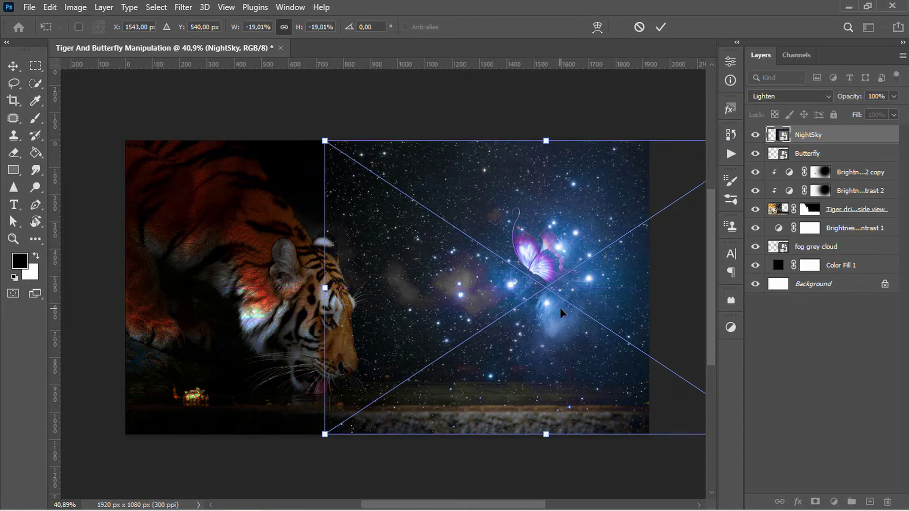
click(659, 29)
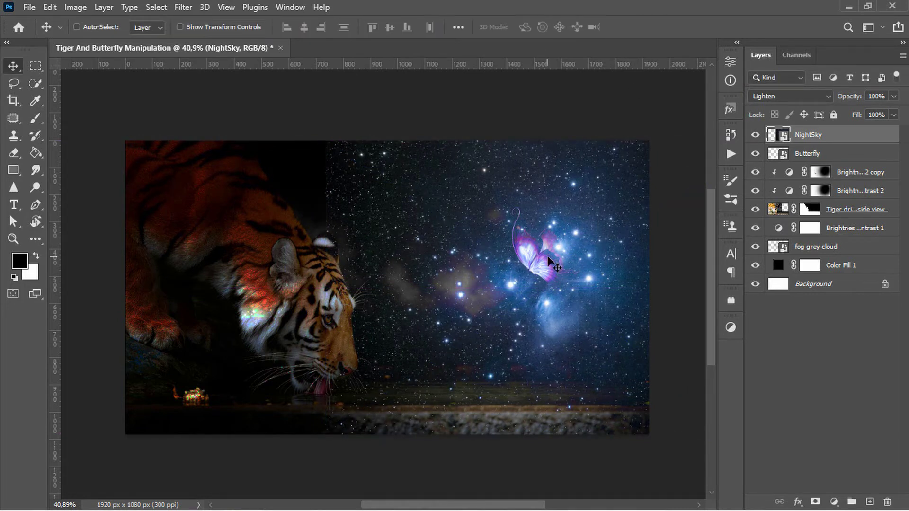
- Give NightSky an inverted mask and paint the stars back in around the butterfly with a large white brush
click(817, 502)
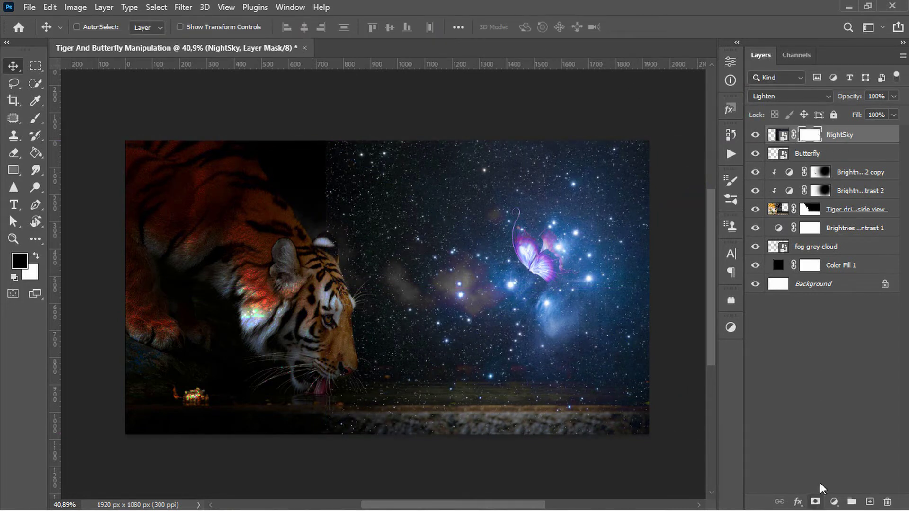
key(ctrl+i)
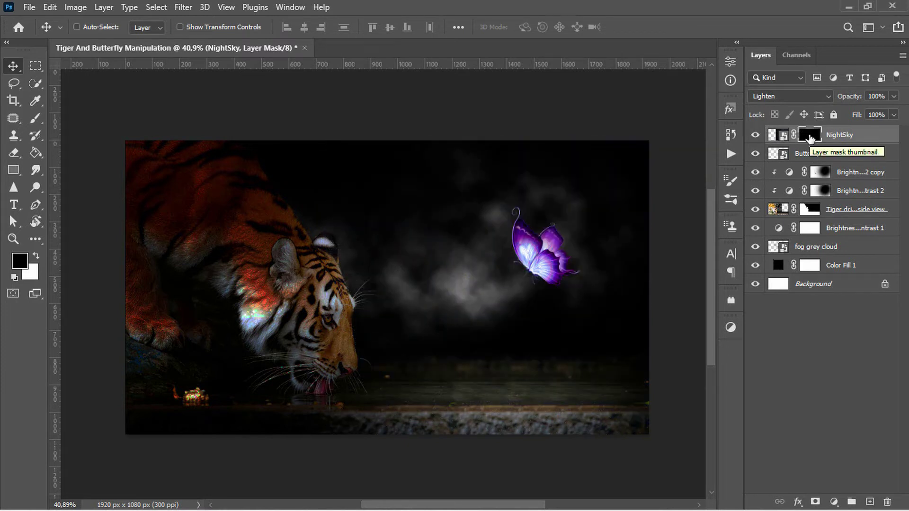
key(b)
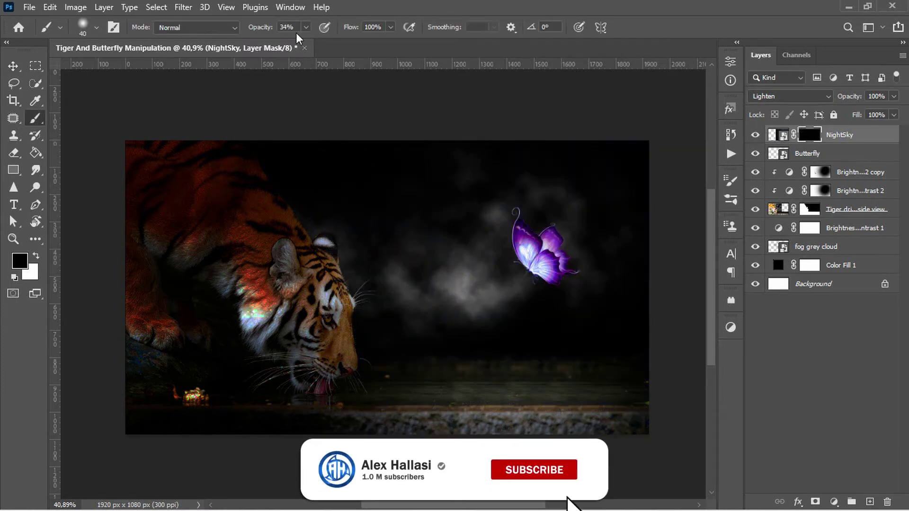
drag(306, 27, 365, 55)
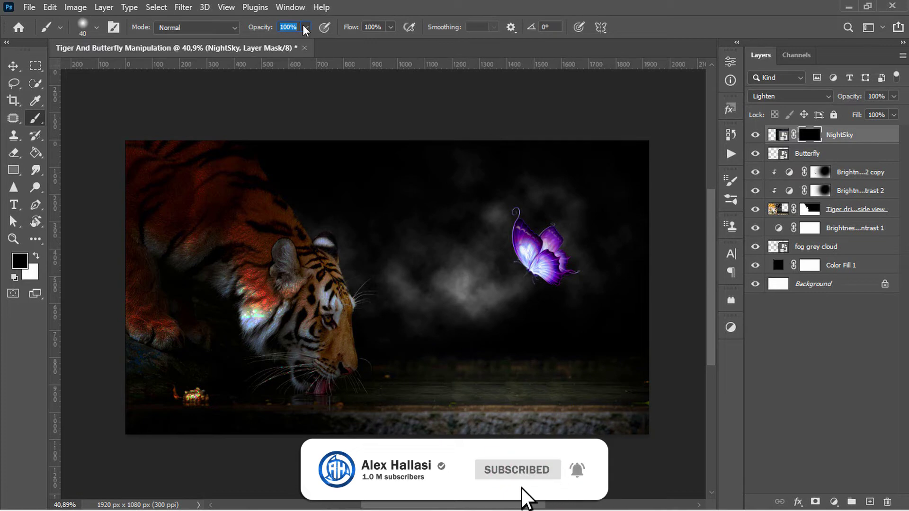
key(x)
drag(484, 297, 642, 293)
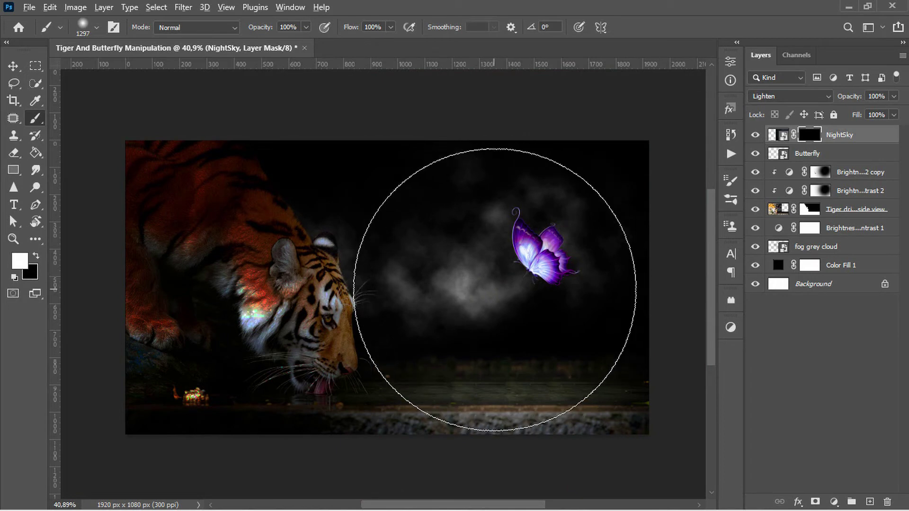
scroll(495, 290, down, 1)
mouse_move(495, 290)
mouse_down()
mouse_move(569, 294)
mouse_move(497, 292)
mouse_up()
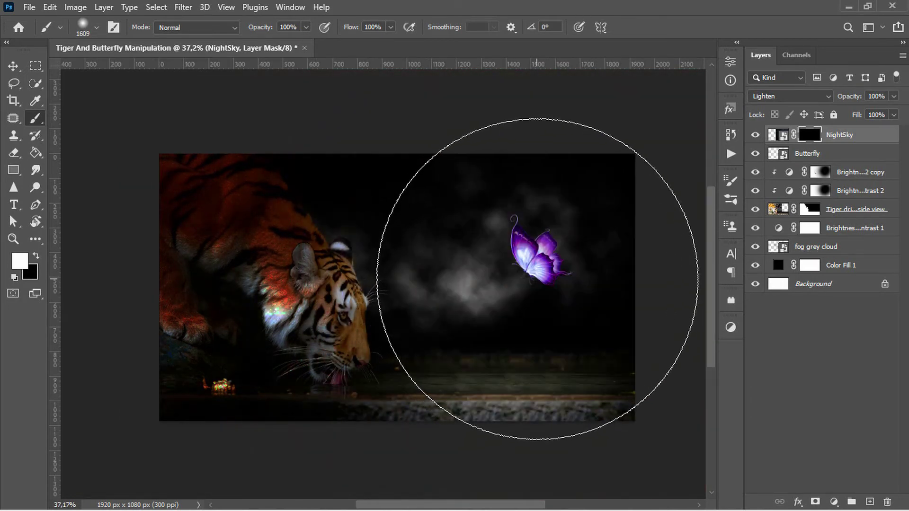
click(537, 279)
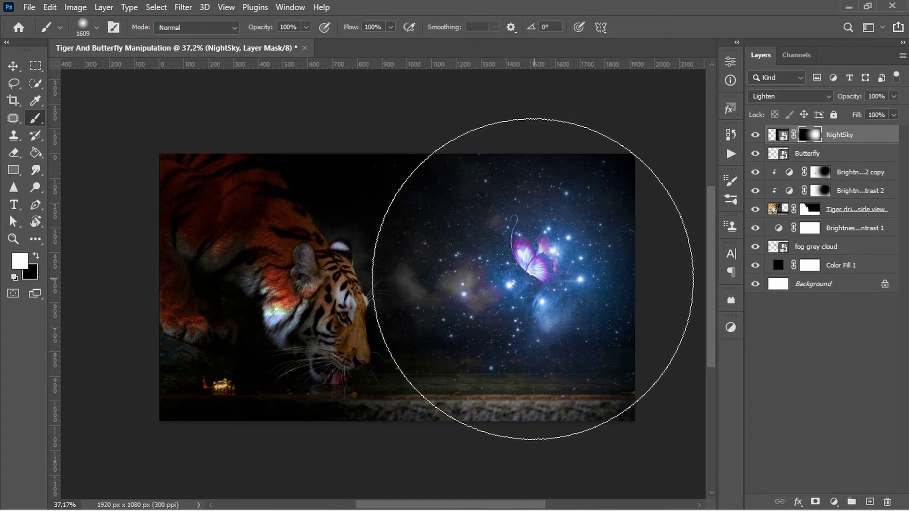
drag(478, 268, 461, 290)
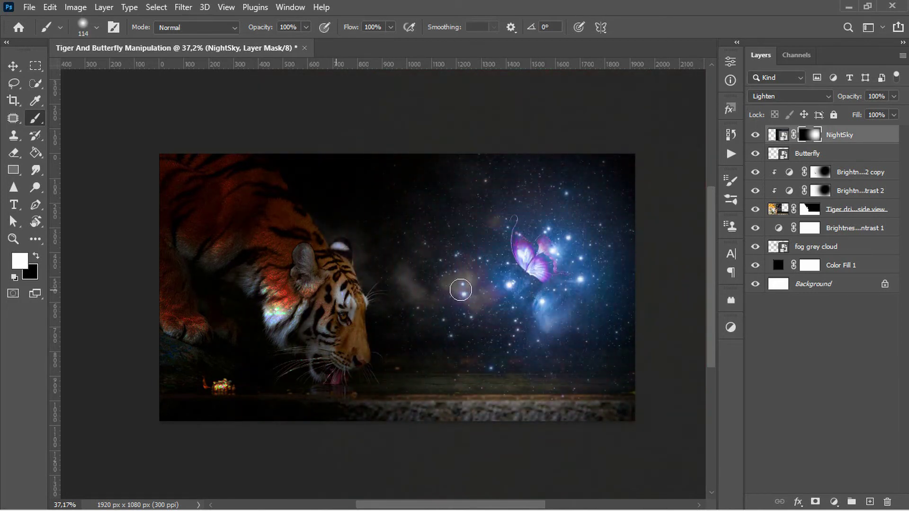
- Lower the NightSky layer's opacity to 85%
click(781, 137)
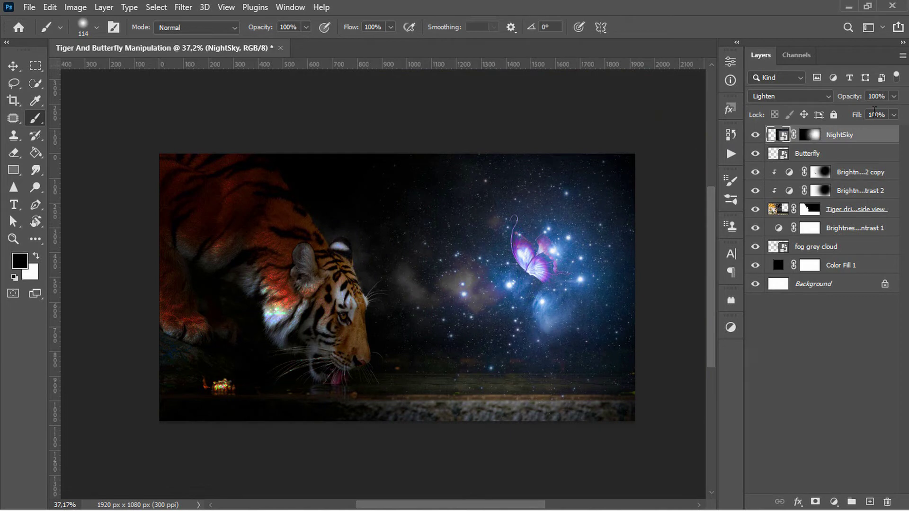
text(85)
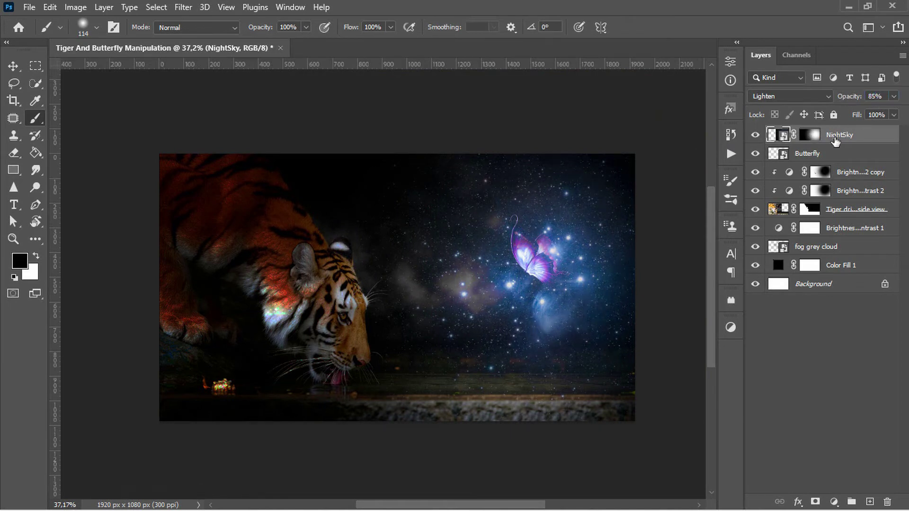
key(ctrl+plus)
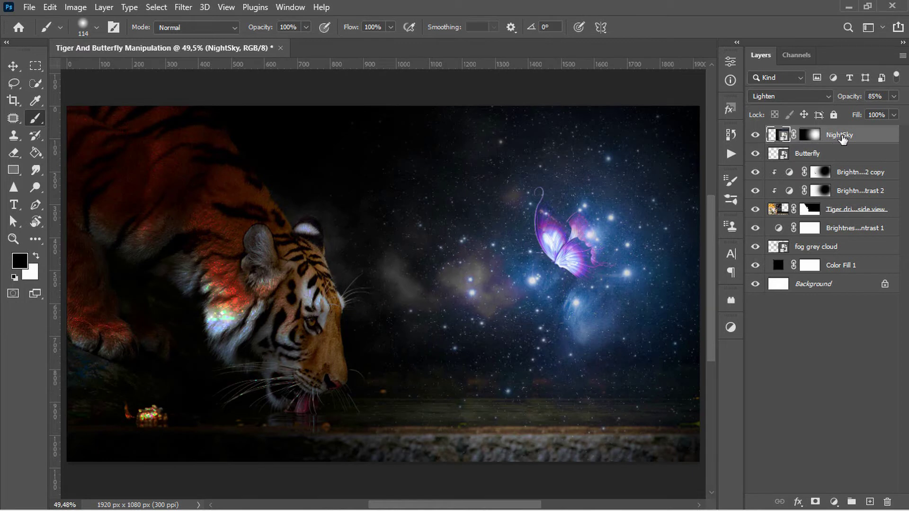
click(834, 501)
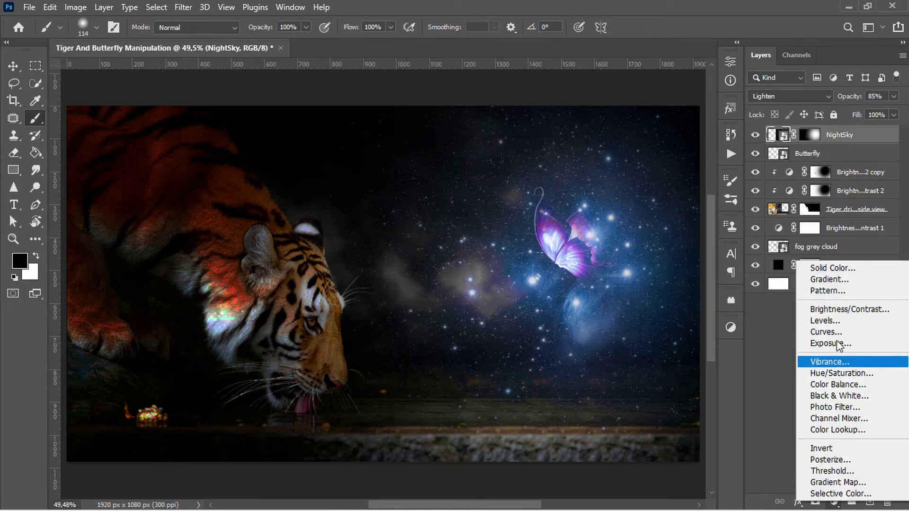
- Add a Brightness/Contrast adjustment with Brightness 45
click(842, 307)
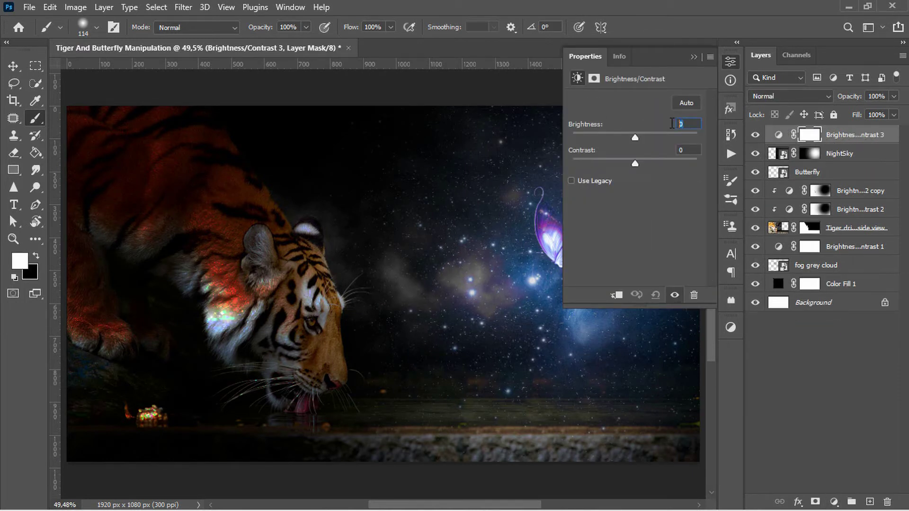
text(45)
click(696, 58)
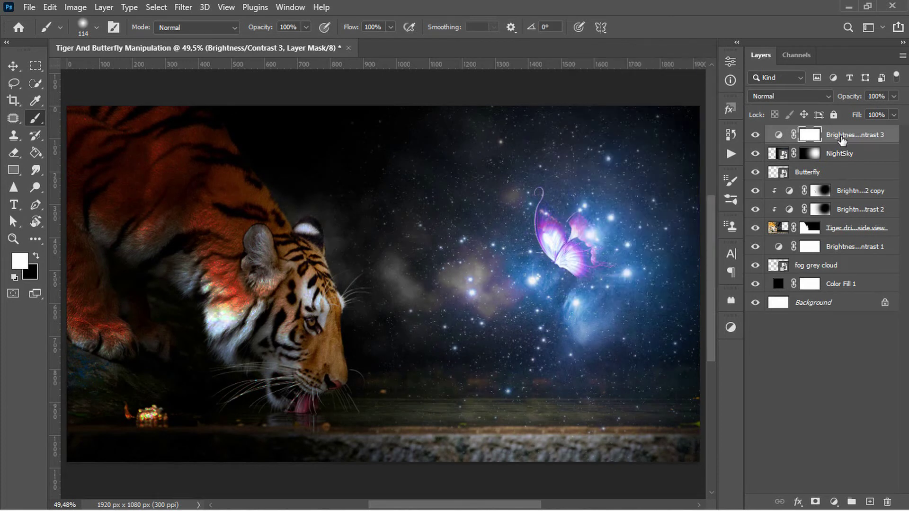
- Add a colorized Hue/Saturation adjustment with Hue 200 and Saturation 100
click(835, 502)
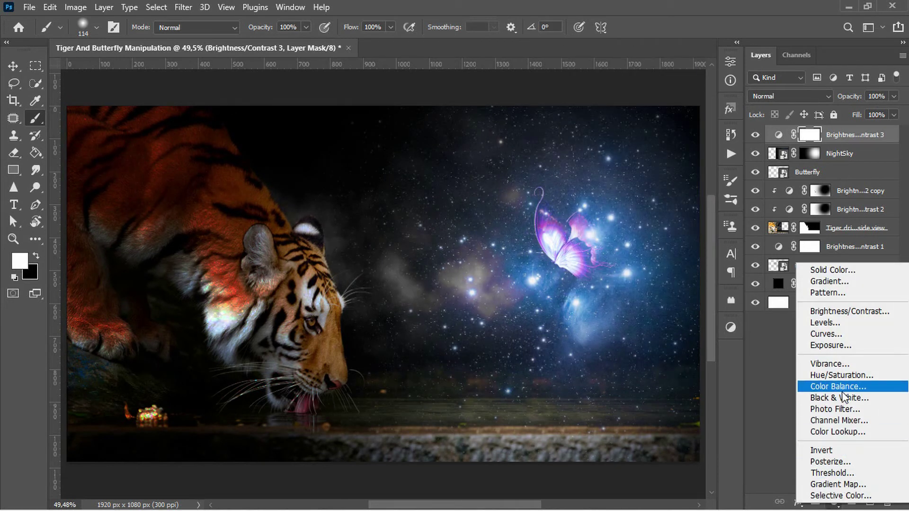
click(842, 377)
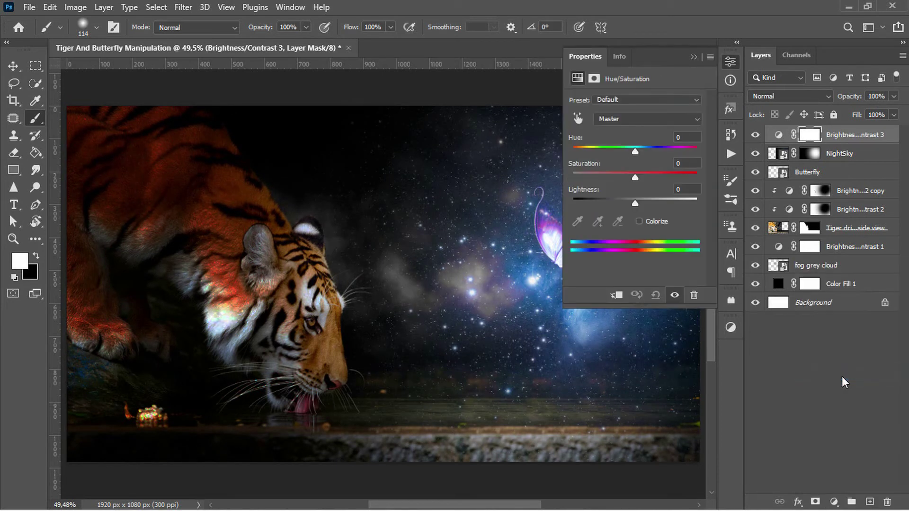
click(640, 221)
text(200)
key(Tab)
text(00)
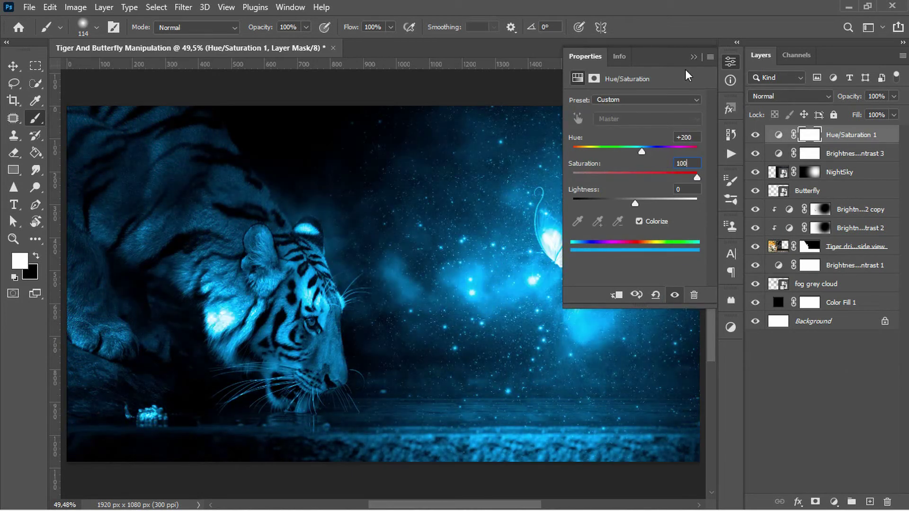
click(694, 57)
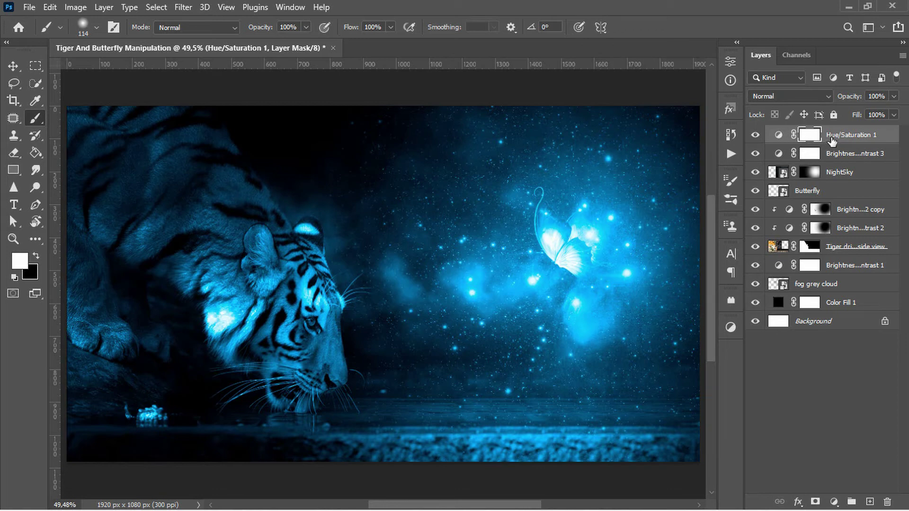
- Invert the Hue/Saturation mask and paint the blue tint back over the sky
key(ctrl+i)
scroll(497, 279, down, 2)
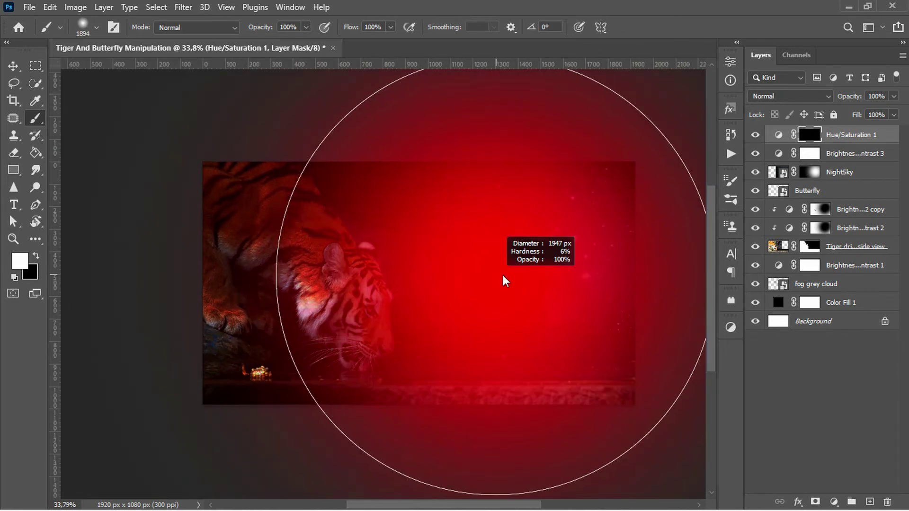
click(499, 277)
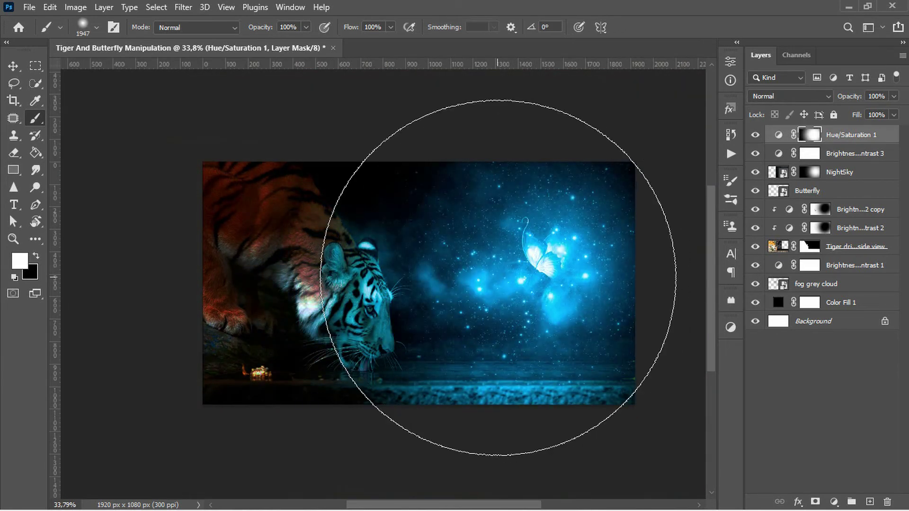
mouse_move(374, 218)
mouse_down()
mouse_move(380, 192)
mouse_move(405, 193)
mouse_up()
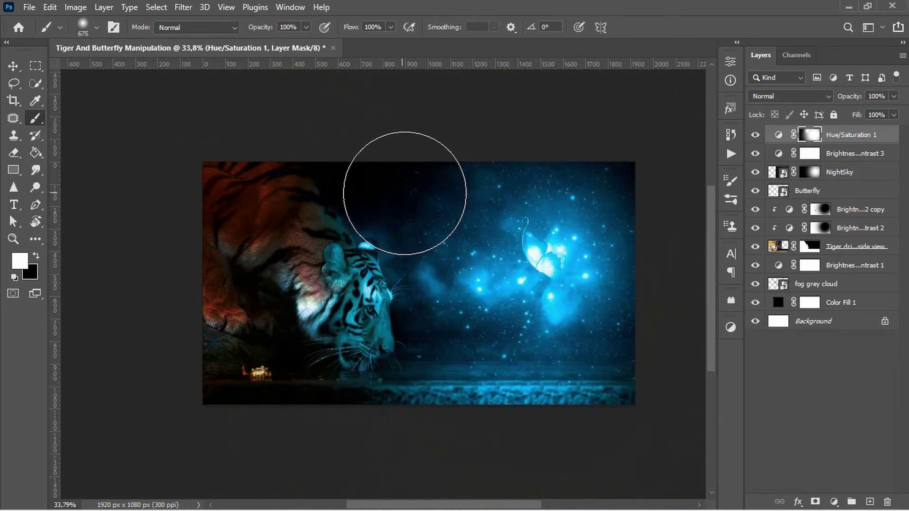
drag(501, 278, 438, 288)
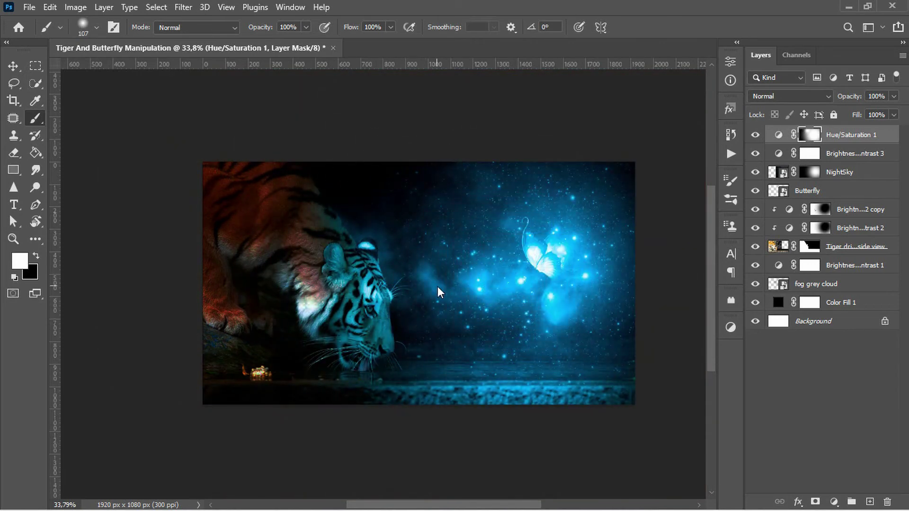
scroll(438, 291, up, 2)
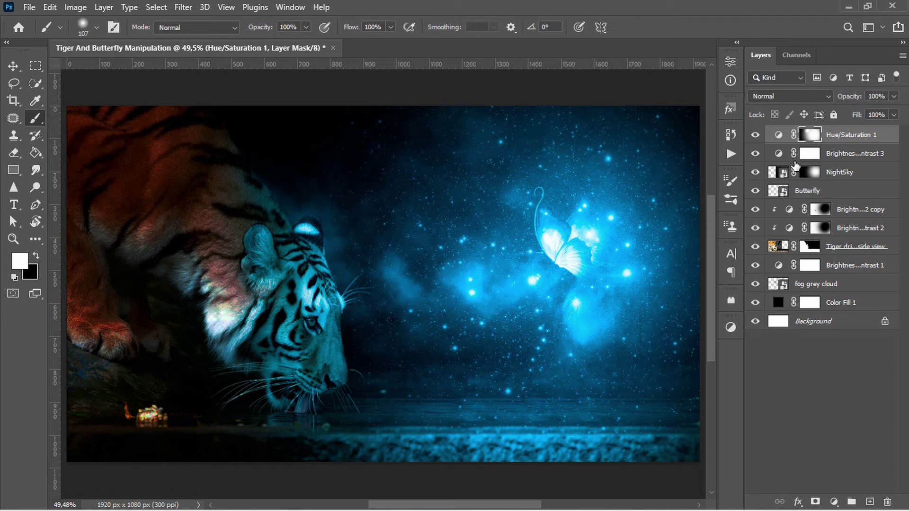
click(808, 173)
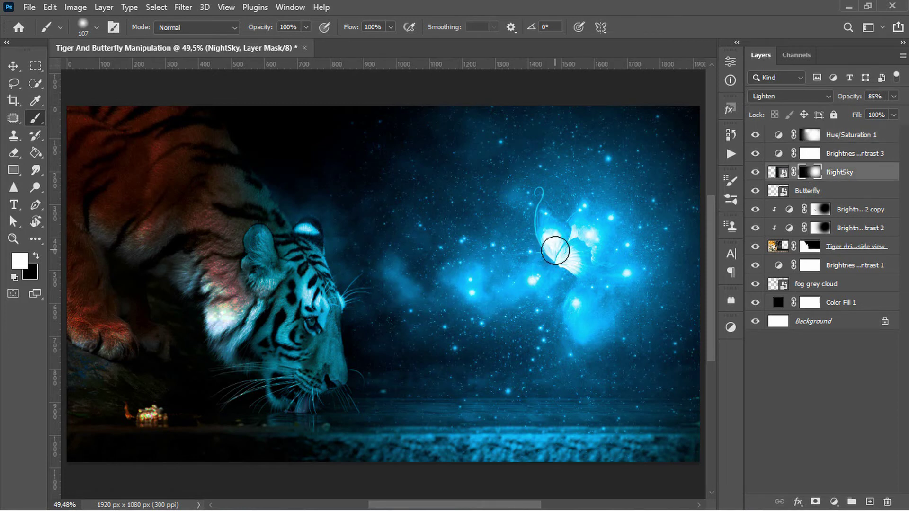
- Paint black at 51% brush opacity over the butterfly in the NightSky mask
key(x)
drag(562, 251, 547, 249)
click(306, 27)
click(304, 29)
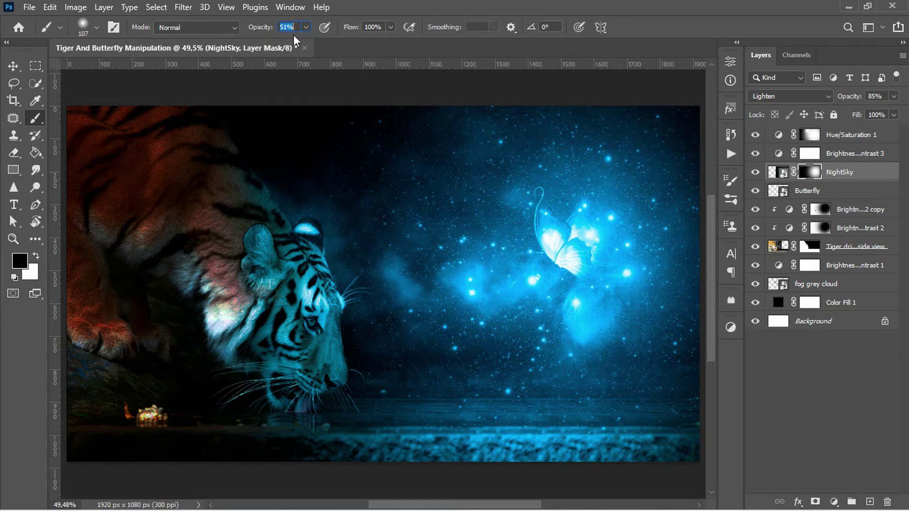
drag(577, 255, 574, 233)
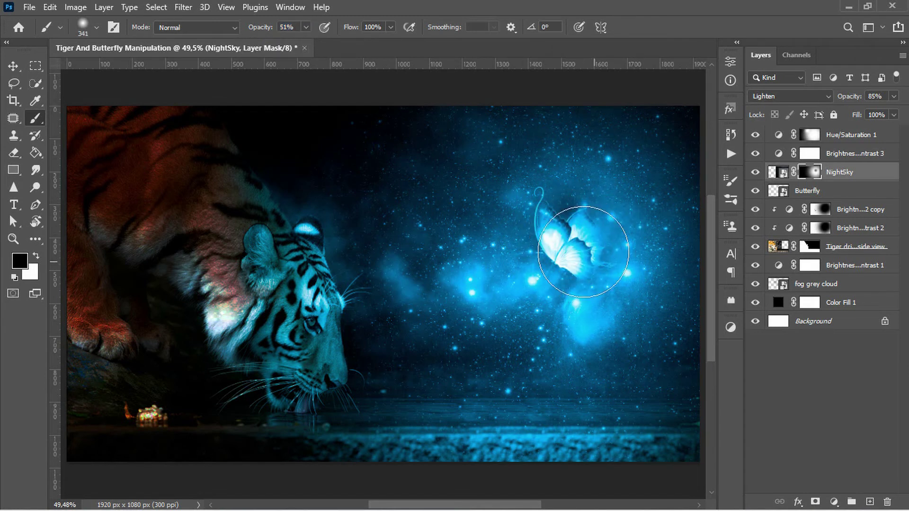
key(x)
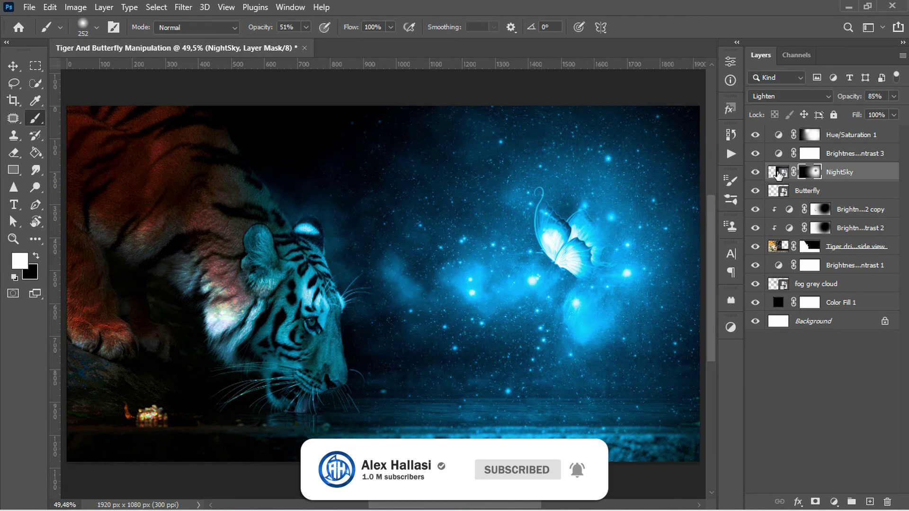
- Set the NightSky layer's opacity to 80%
click(778, 172)
key(x)
click(894, 97)
mouse_move(894, 110)
mouse_down()
mouse_move(883, 114)
mouse_move(890, 115)
mouse_up()
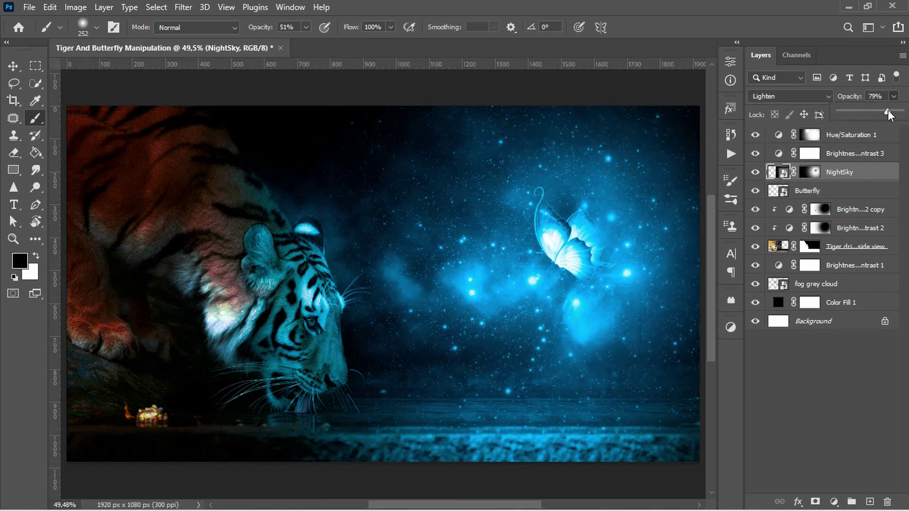
click(883, 98)
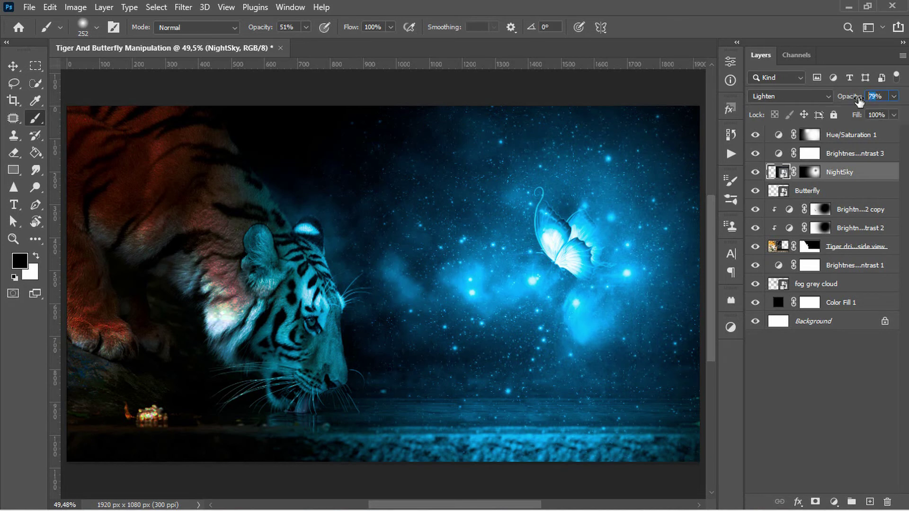
key(Return)
click(837, 136)
- Duplicate Hue/Saturation 1 and add a clipped Curves layer with the white point pulled left
key(x)
key(ctrl+j)
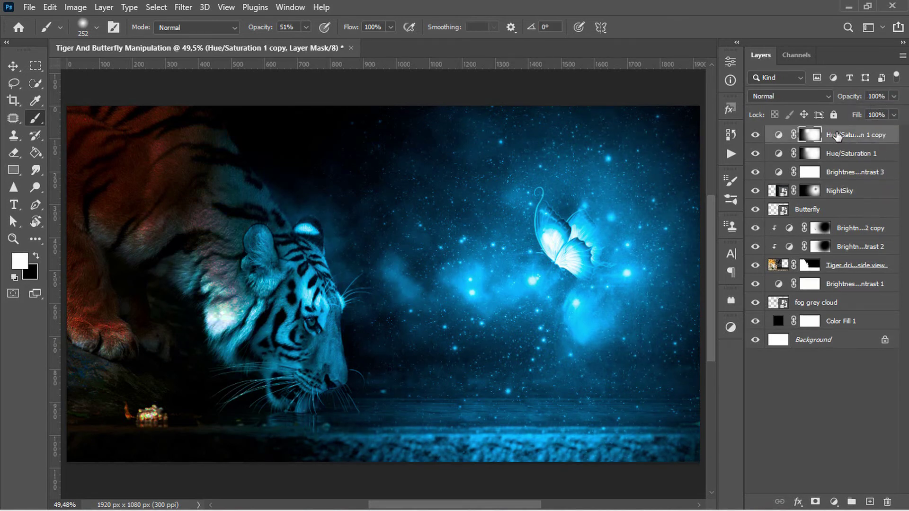
click(834, 503)
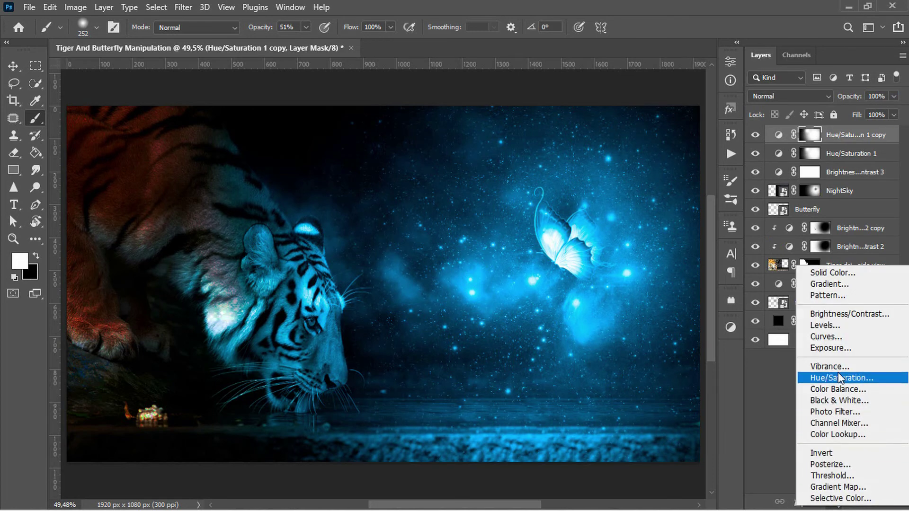
click(837, 341)
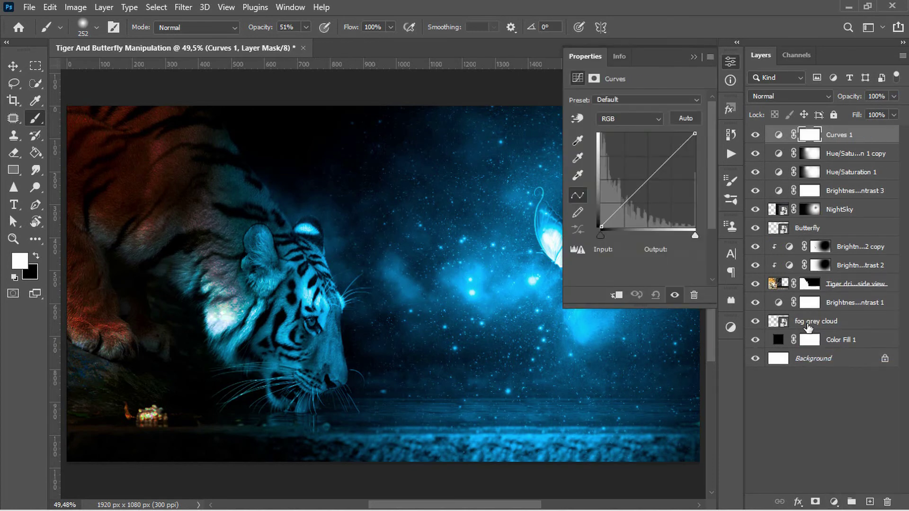
click(616, 295)
drag(695, 134, 686, 133)
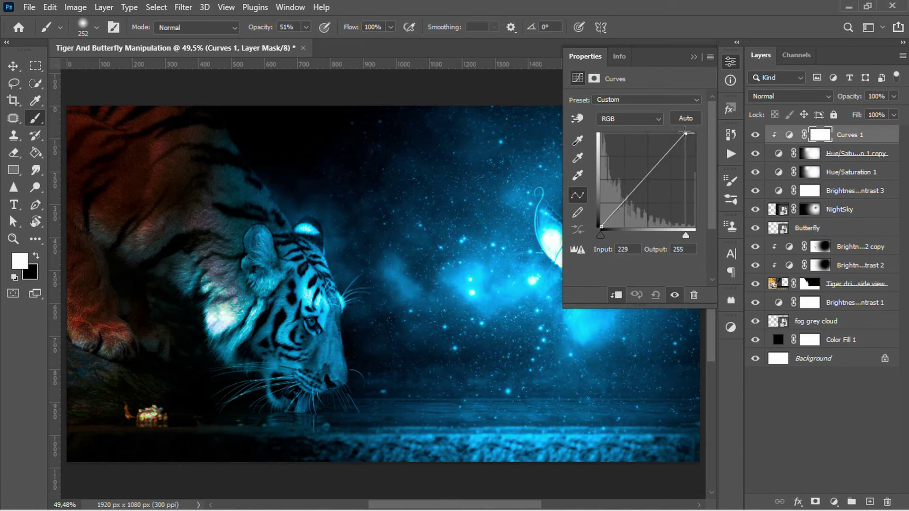
click(694, 57)
- Set the Curves layer to 65% opacity, toggling it to compare the glow
click(755, 135)
text(75)
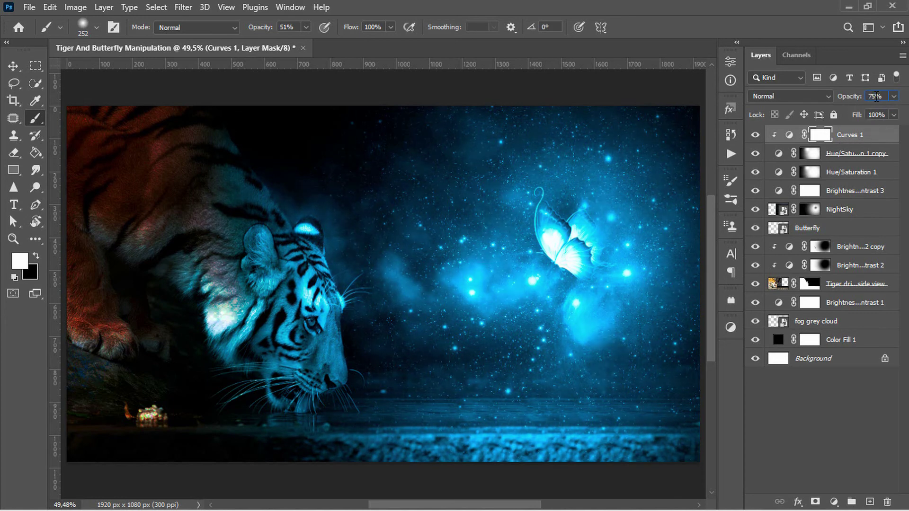
text(65)
click(893, 98)
click(875, 110)
click(756, 137)
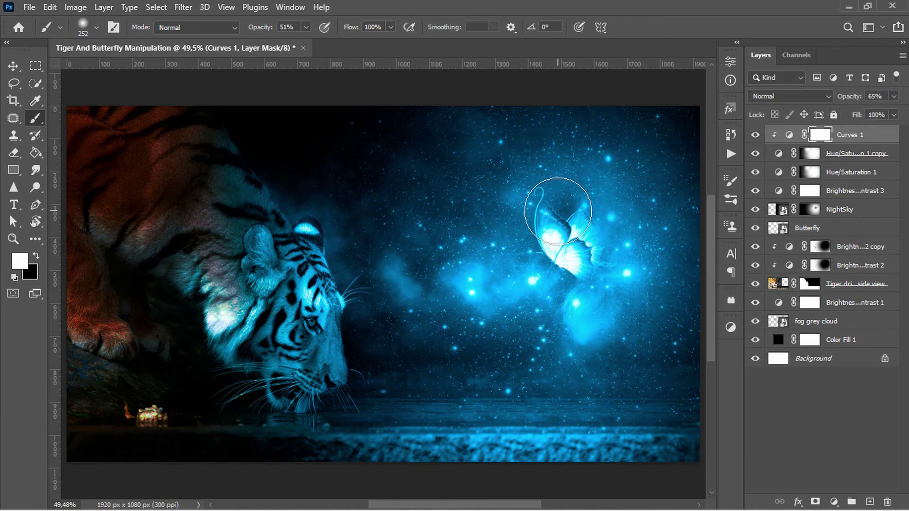